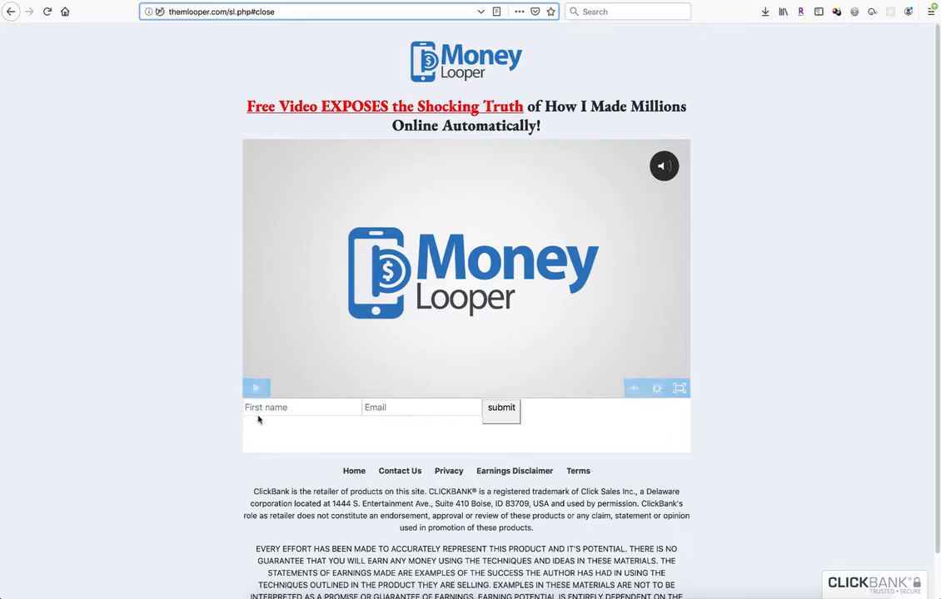
# Step: Reload the landing page without the #close anchor and dismiss the promo popup that opens
pyautogui.click(248, 408)
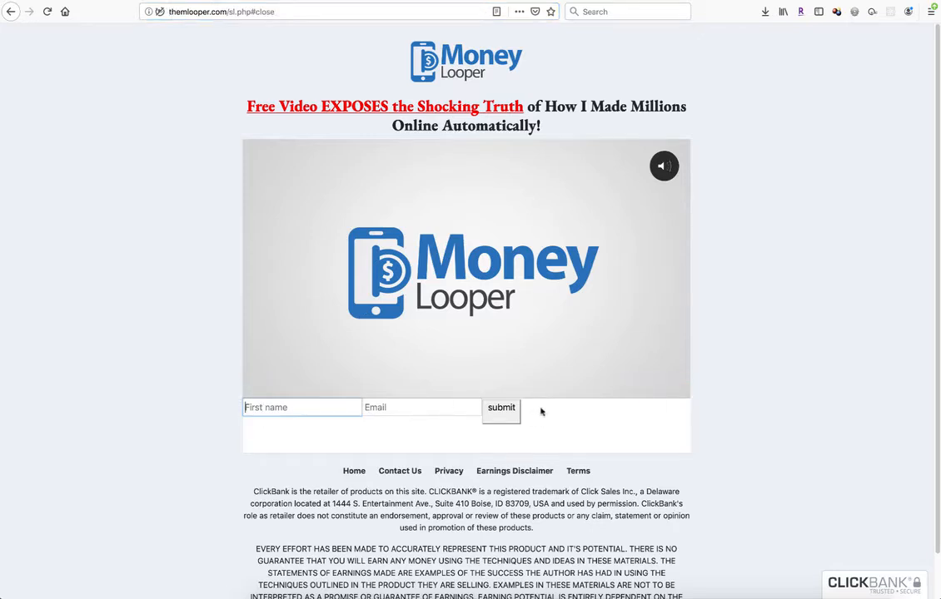
pyautogui.moveTo(250, 12); pyautogui.dragTo(294, 12)
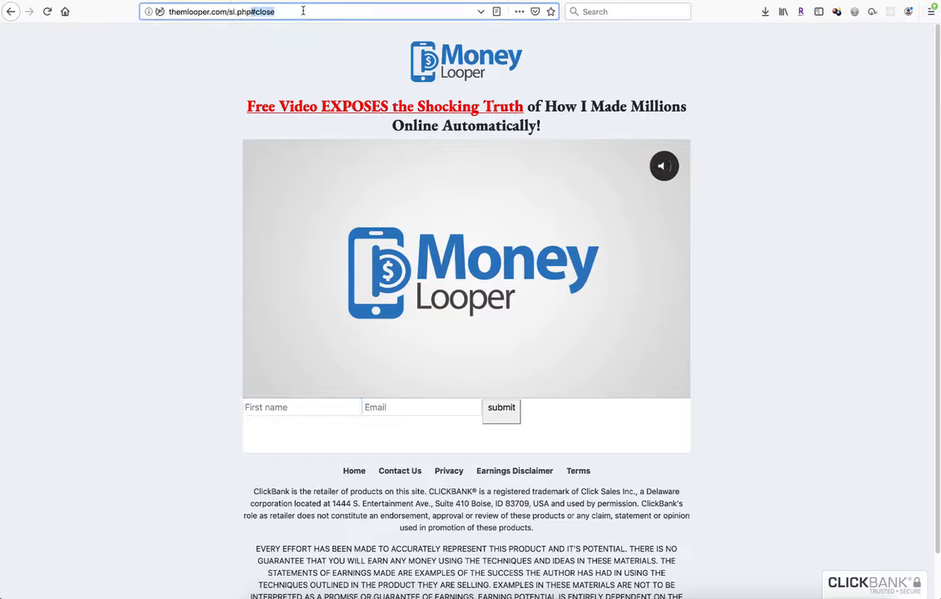
pyautogui.press('BackSpace')
pyautogui.press('Return')
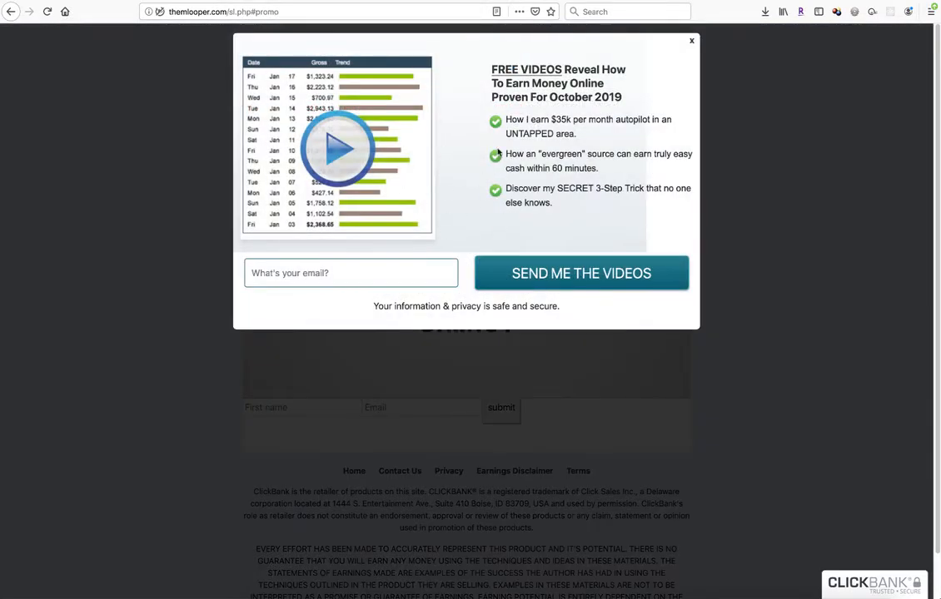
pyautogui.click(692, 41)
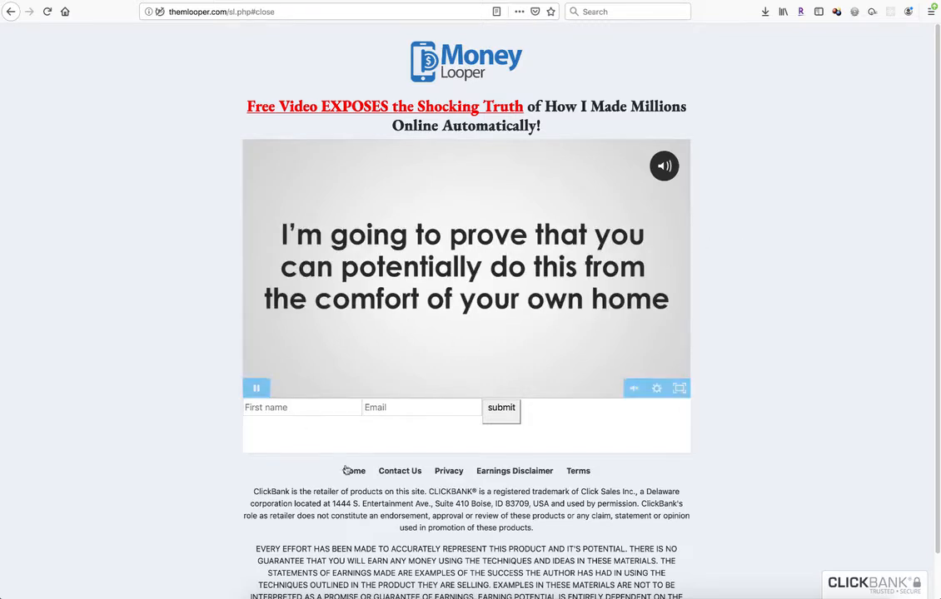
# Step: Examine the landing page's opt-in form with its first name, email and submit fields
pyautogui.click(501, 411)
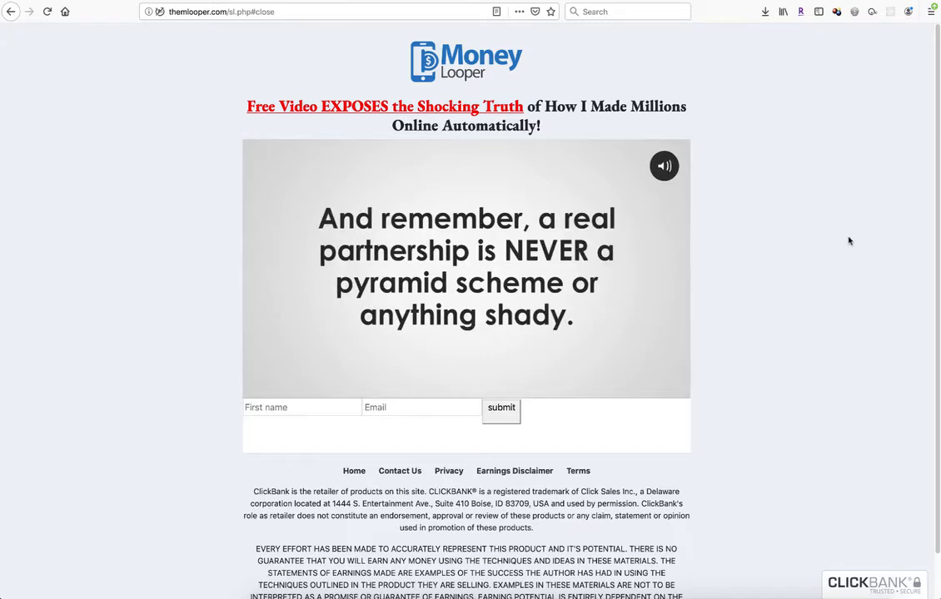
pyautogui.click(290, 409)
pyautogui.click(388, 410)
pyautogui.moveTo(660, 393)
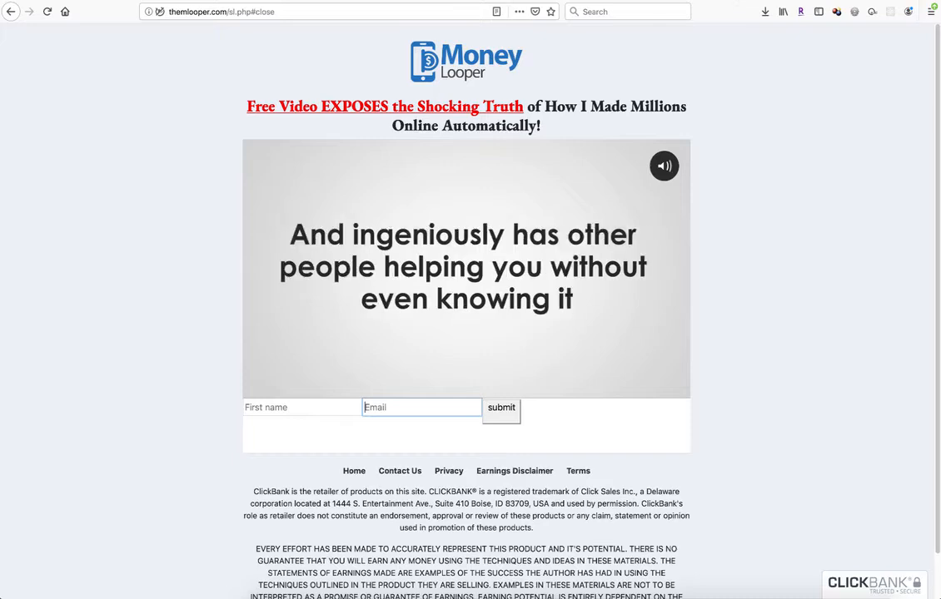
# Step: Switch to the Sendlane tab, open the Popups list and inspect the Moneylooper JV Popup's options
pyautogui.click(734, 1)
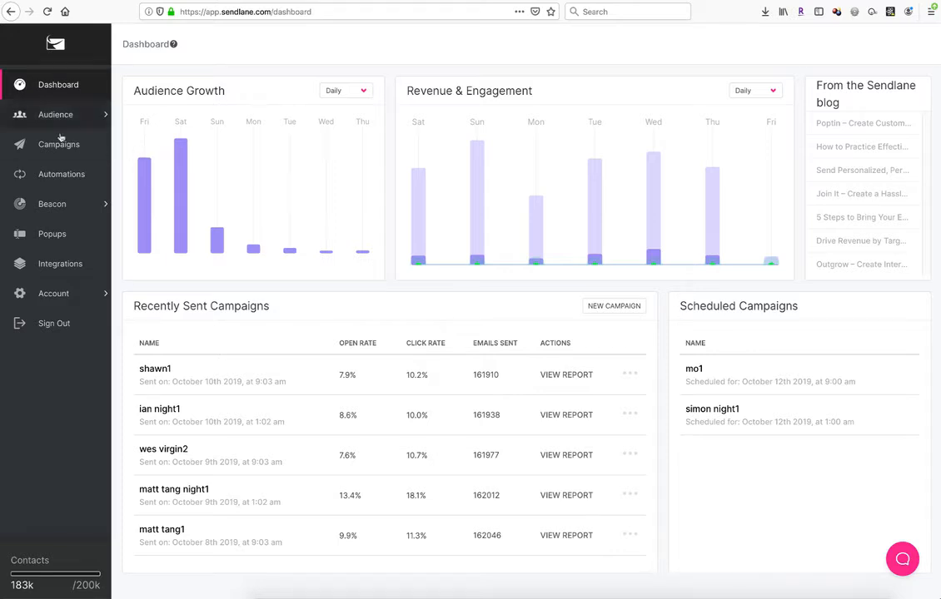
pyautogui.click(51, 235)
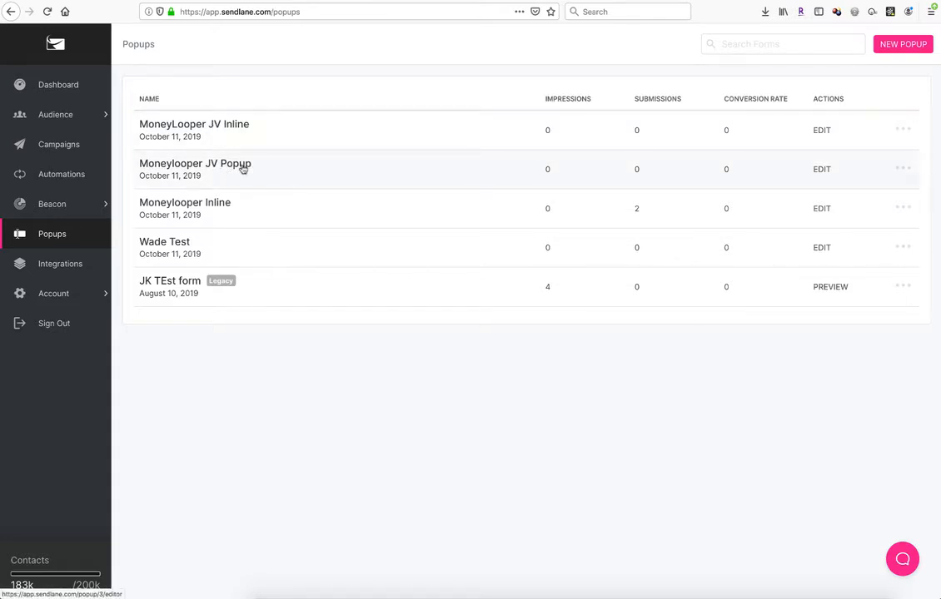
pyautogui.click(908, 172)
pyautogui.click(749, 413)
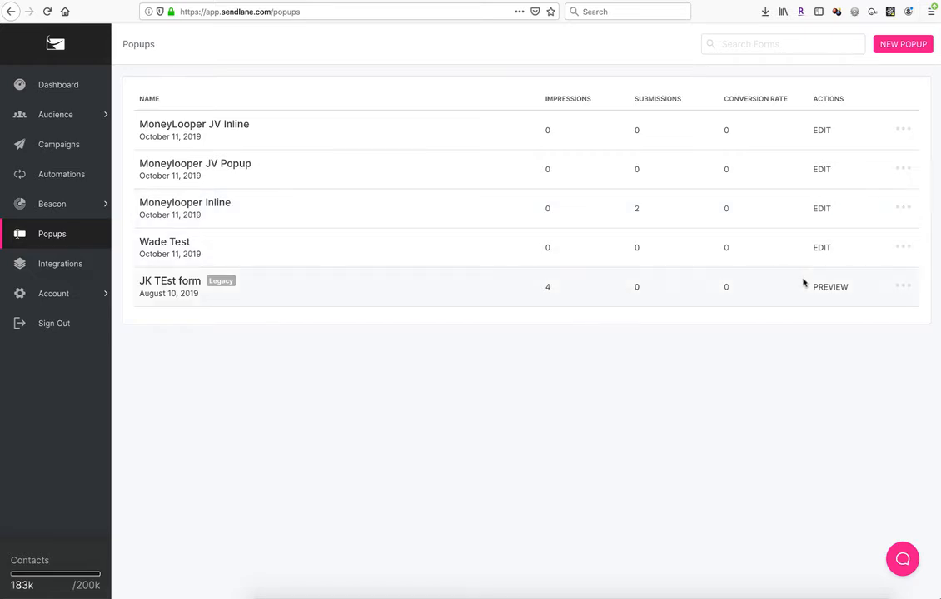
# Step: Create a new Inline popup form named Wade Test 2
pyautogui.click(900, 47)
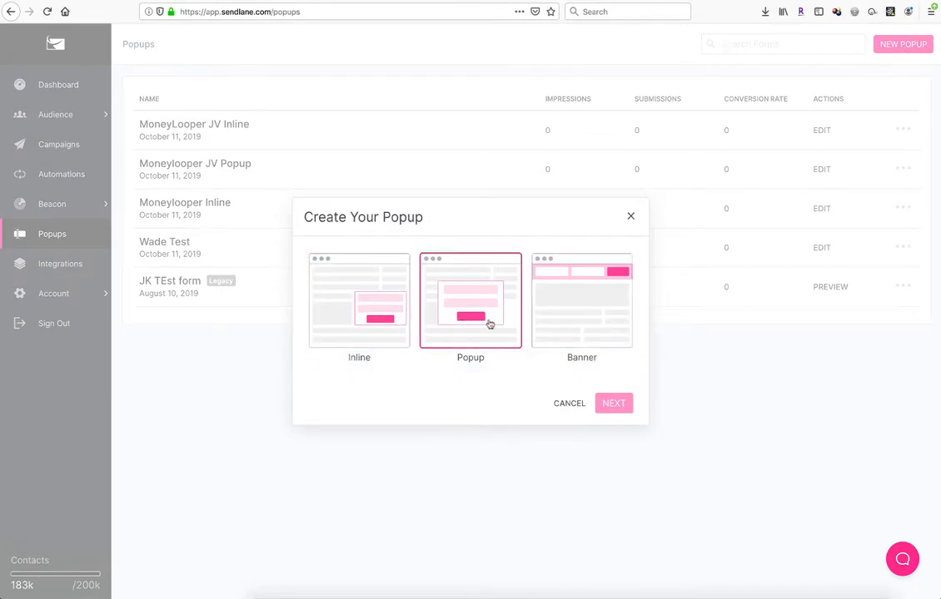
pyautogui.click(368, 293)
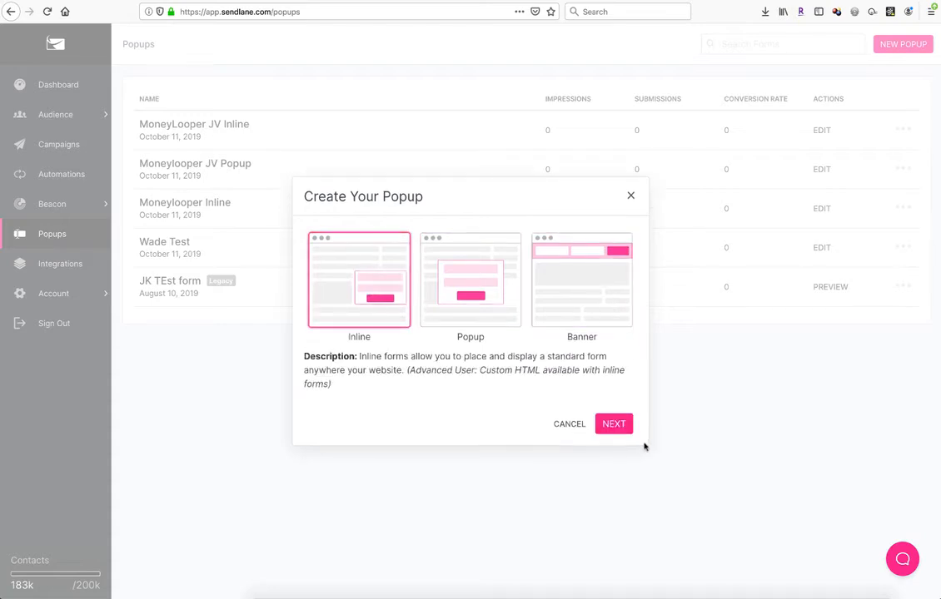
pyautogui.click(613, 423)
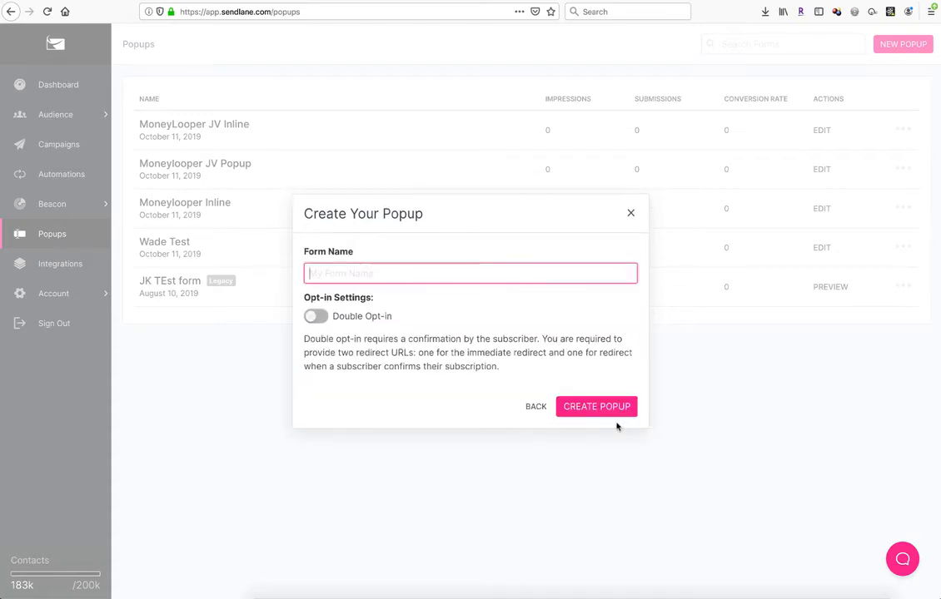
pyautogui.write('W')
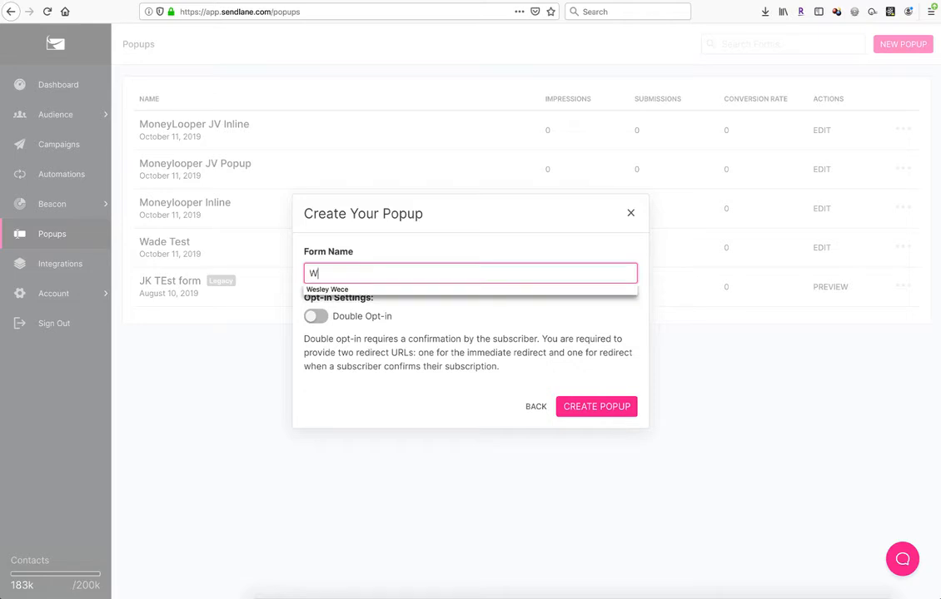
pyautogui.write('ade Test 2')
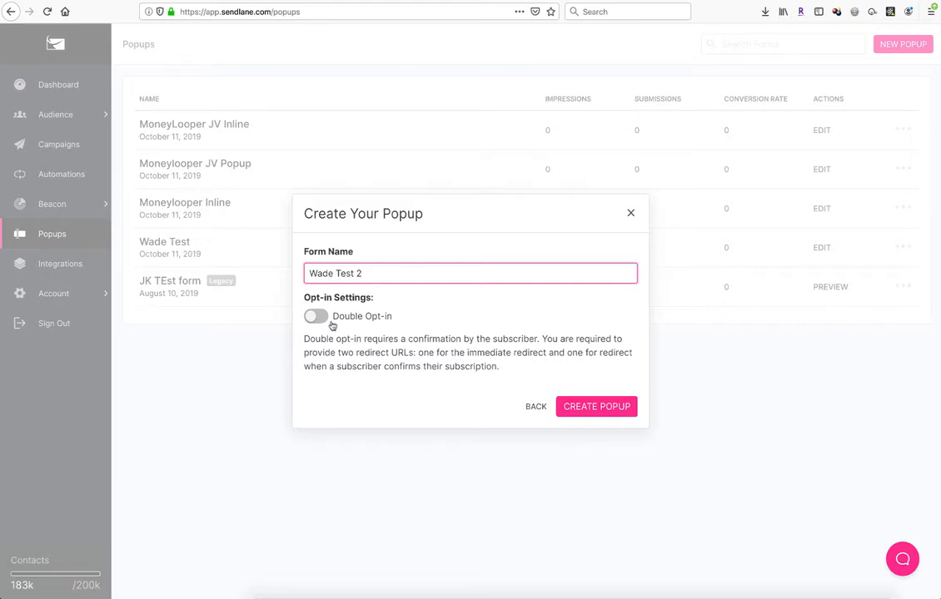
pyautogui.click(598, 407)
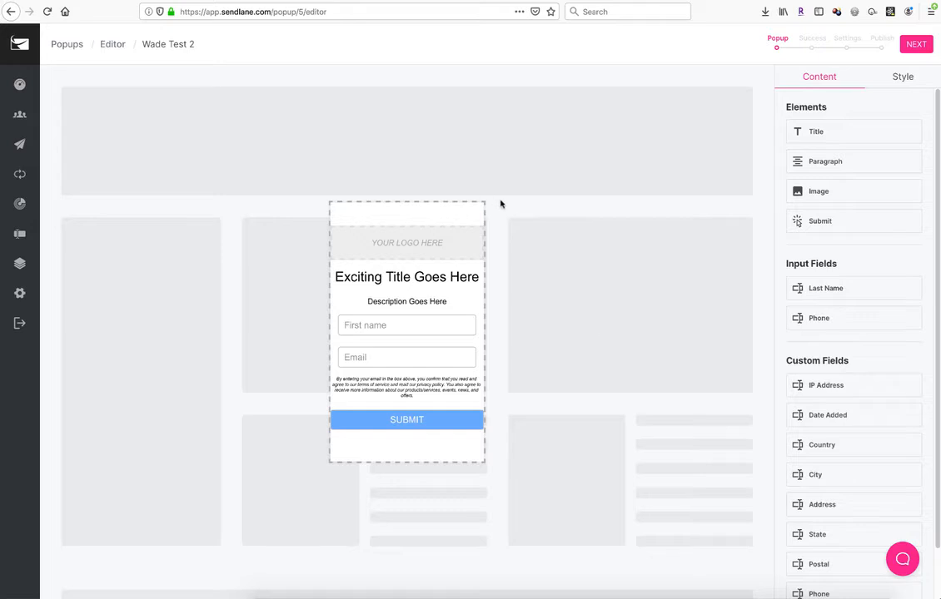
# Step: Delete the logo placeholder from the form
pyautogui.click(430, 249)
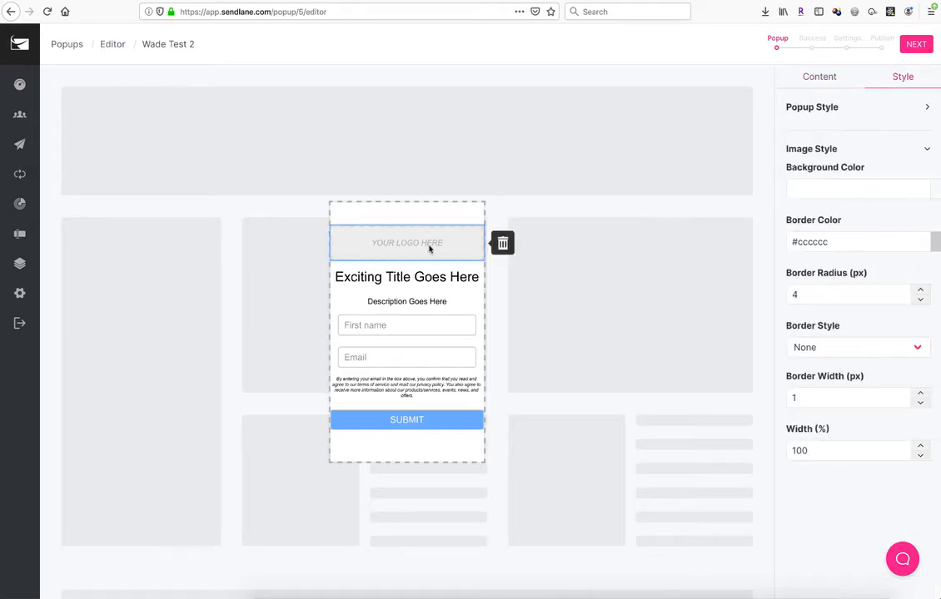
pyautogui.click(430, 249)
pyautogui.click(719, 327)
pyautogui.click(502, 244)
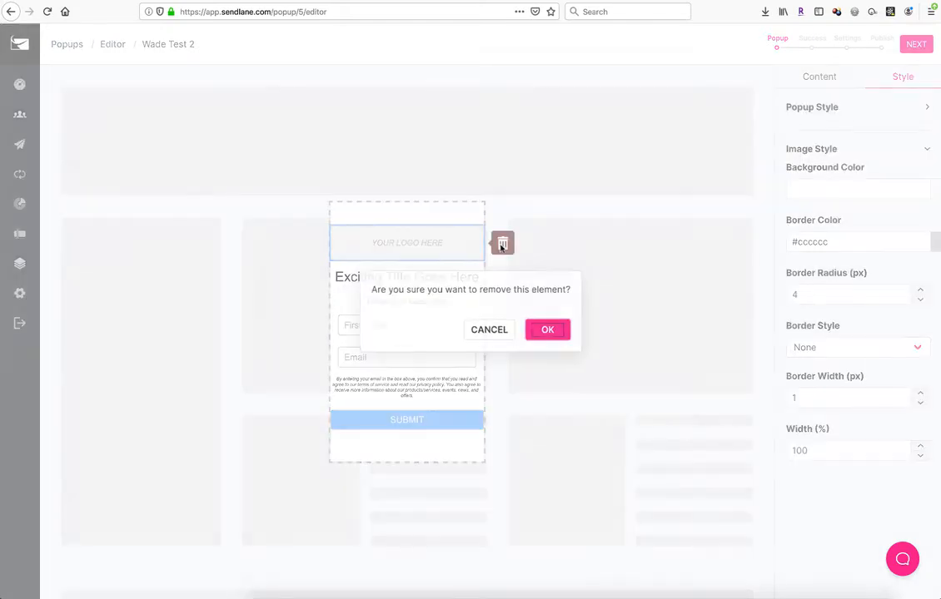
pyautogui.click(546, 331)
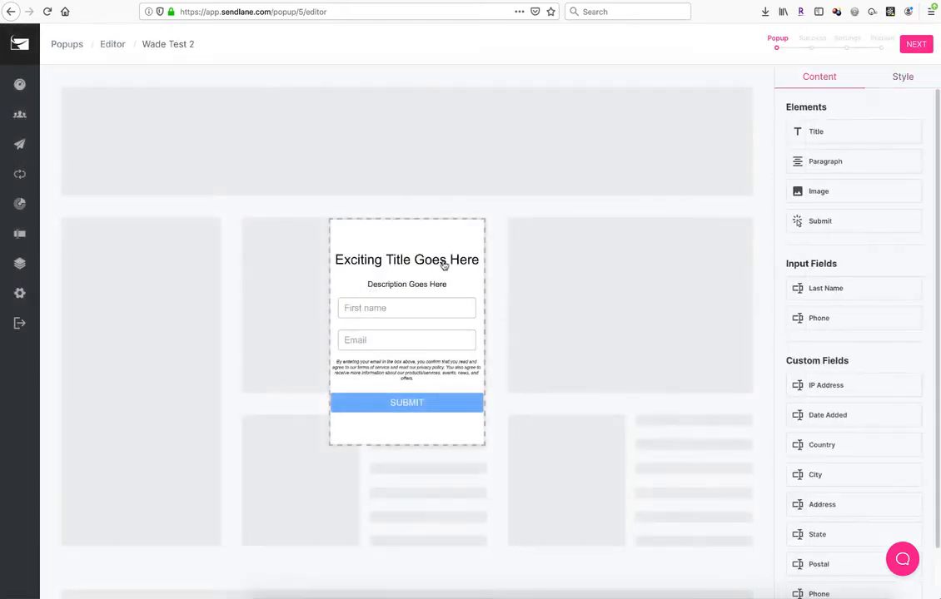
# Step: Delete the title and the description paragraph from the form
pyautogui.click(441, 262)
pyautogui.click(502, 261)
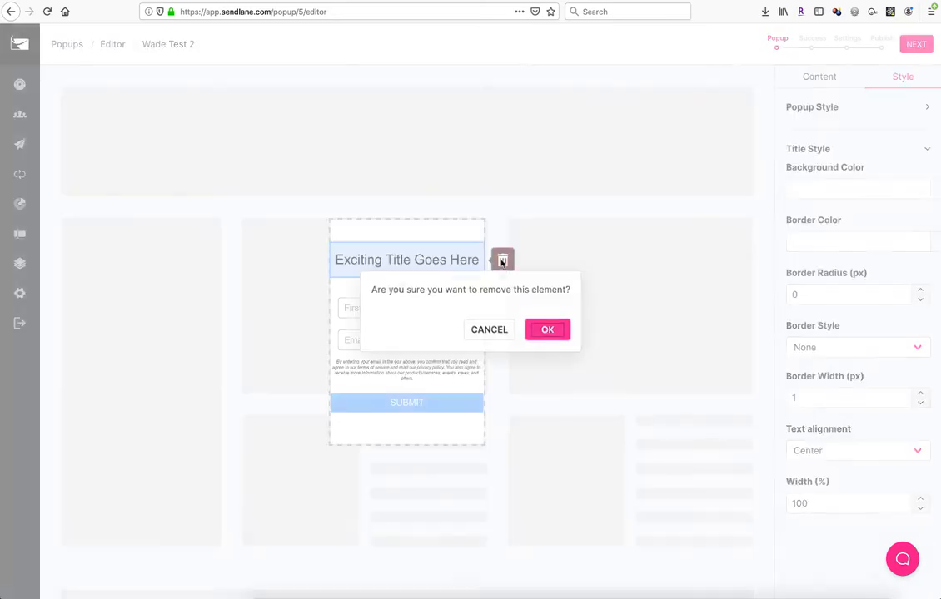
pyautogui.click(547, 329)
pyautogui.click(422, 268)
pyautogui.click(501, 269)
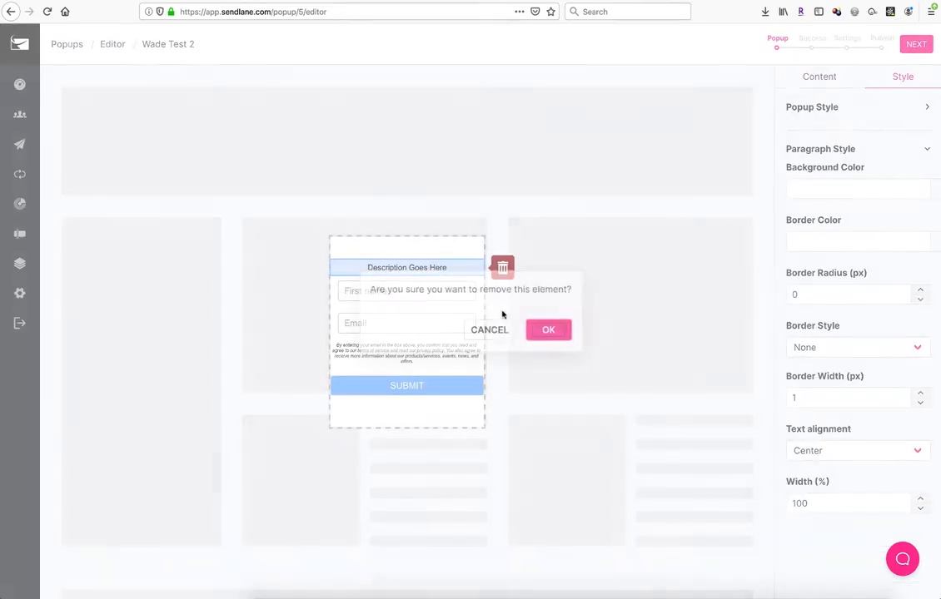
pyautogui.click(543, 330)
# Step: Delete the consent disclaimer paragraph above the submit button
pyautogui.click(423, 337)
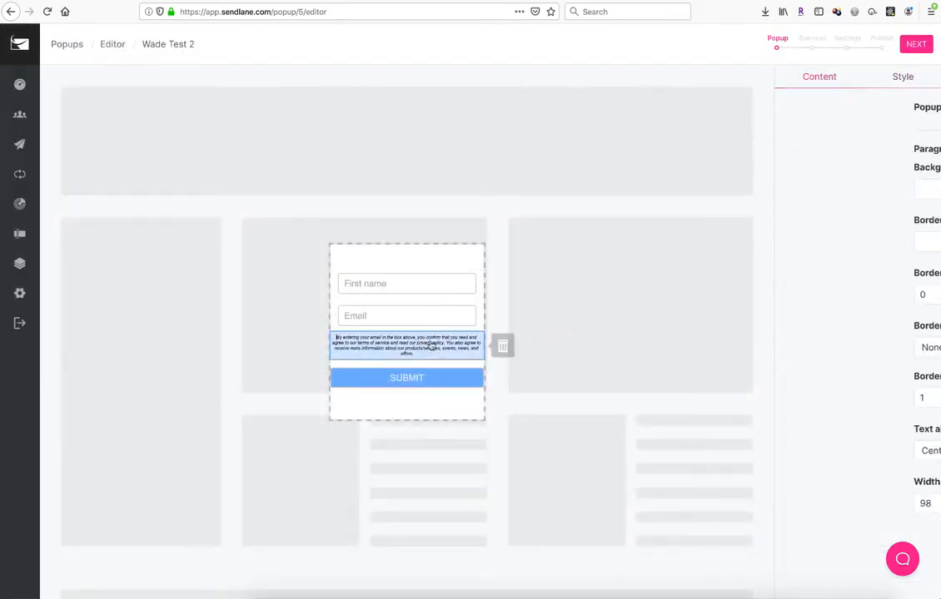
pyautogui.click(503, 348)
pyautogui.click(533, 333)
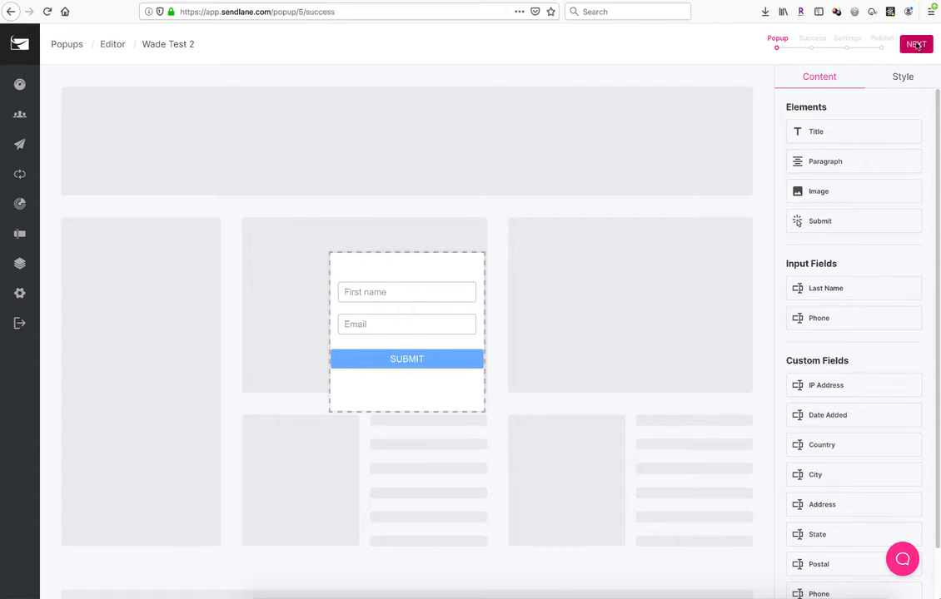
pyautogui.click(916, 45)
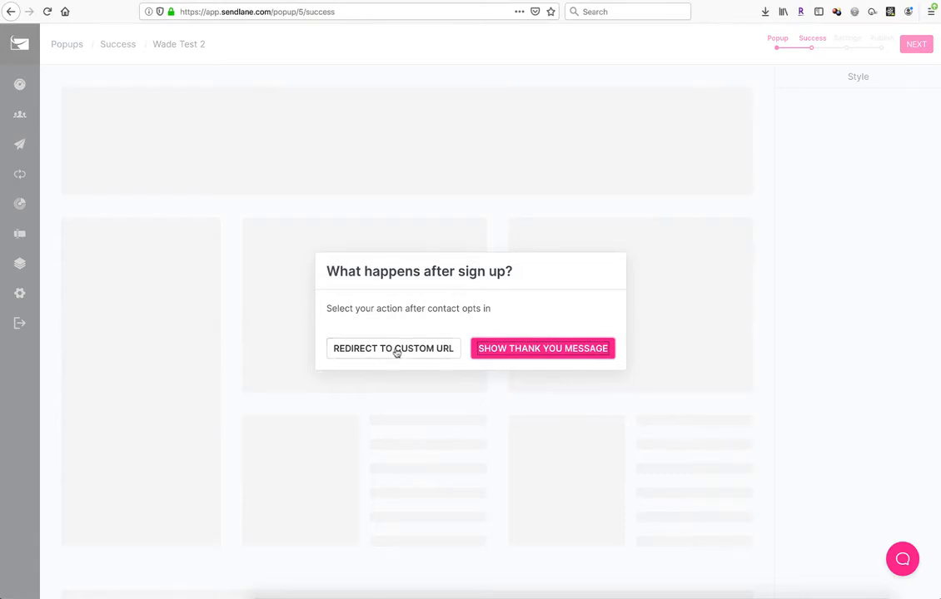
pyautogui.click(396, 350)
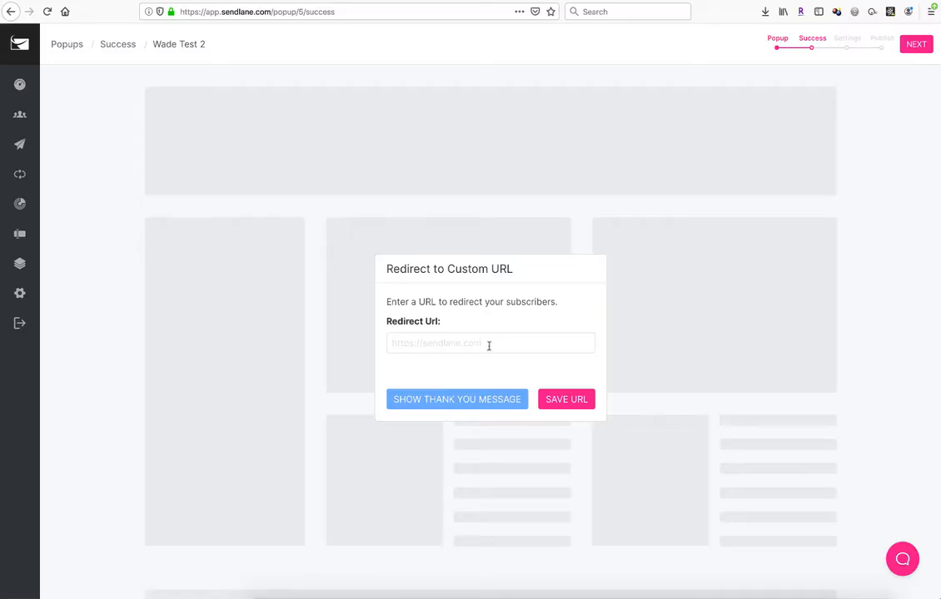
pyautogui.click(489, 342)
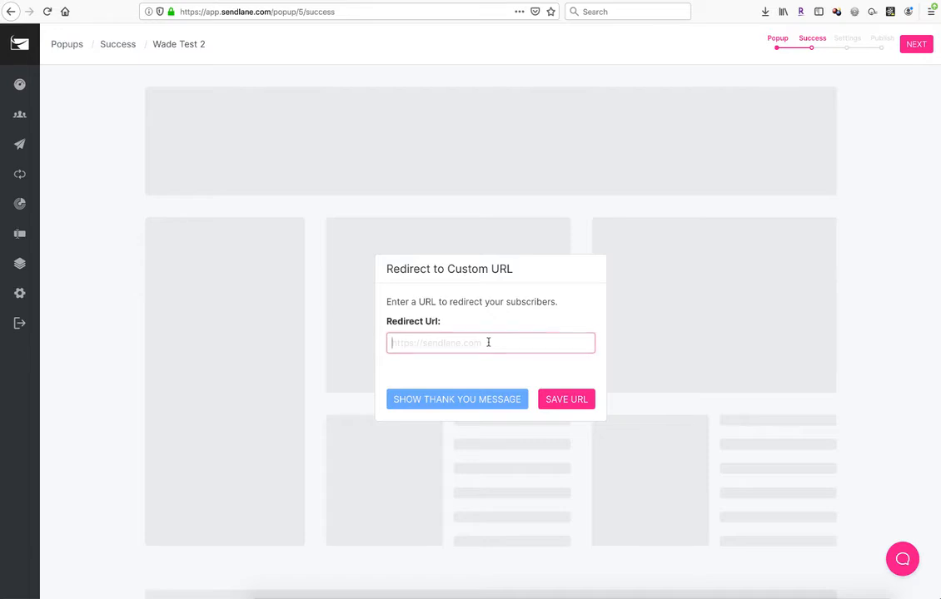
pyautogui.write('http')
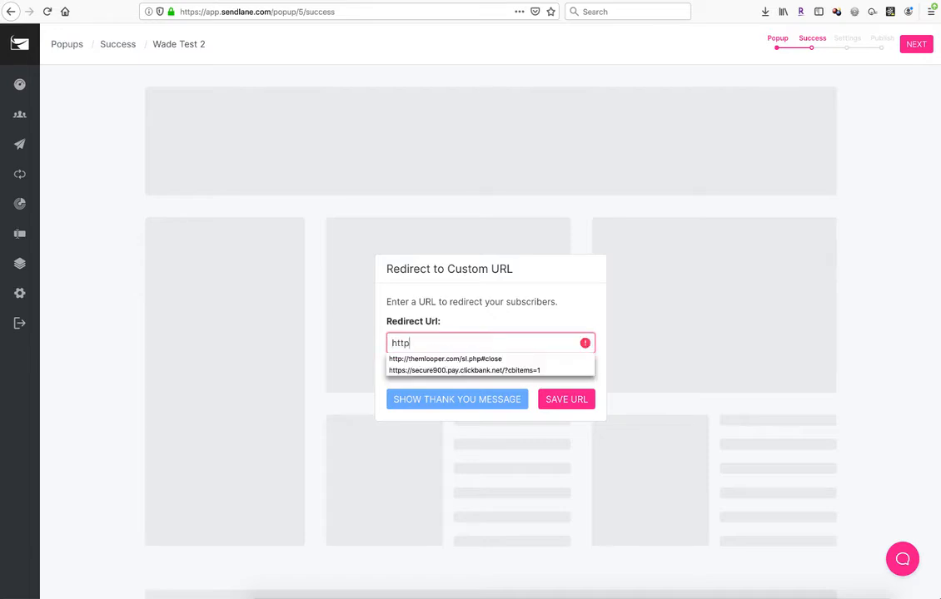
pyautogui.write('://google.com')
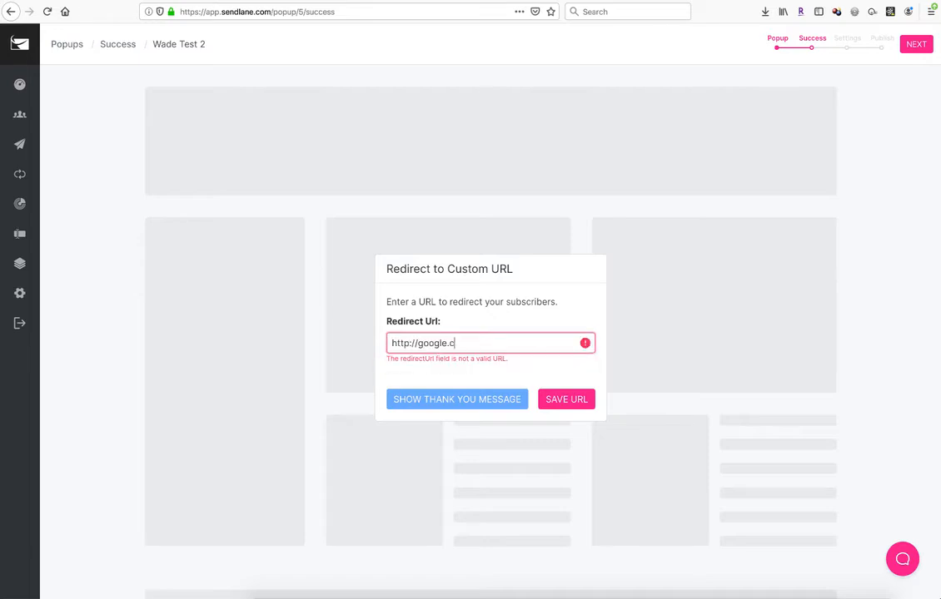
pyautogui.click(575, 400)
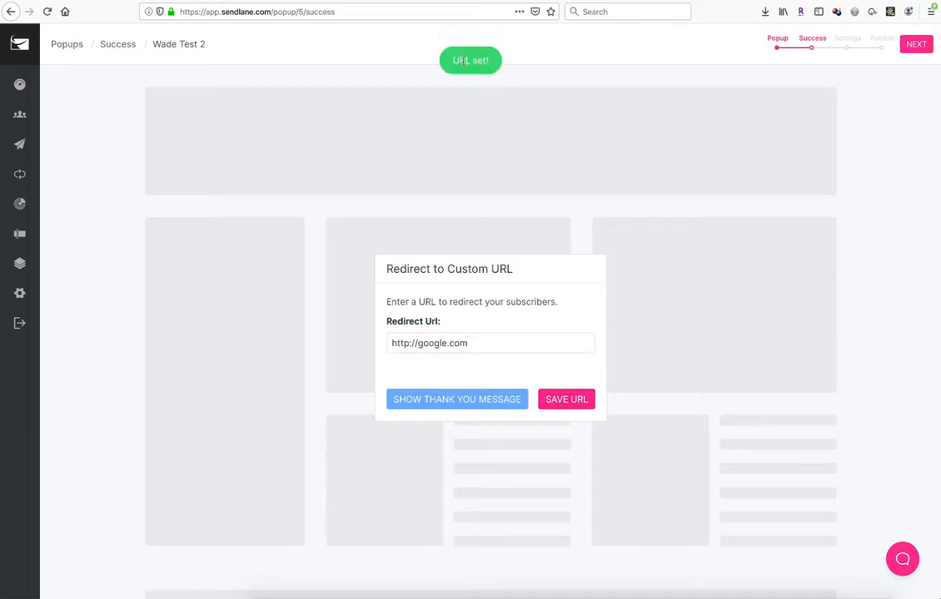
# Step: Proceed to Settings and set the subscription list to Rj_sales
pyautogui.click(916, 43)
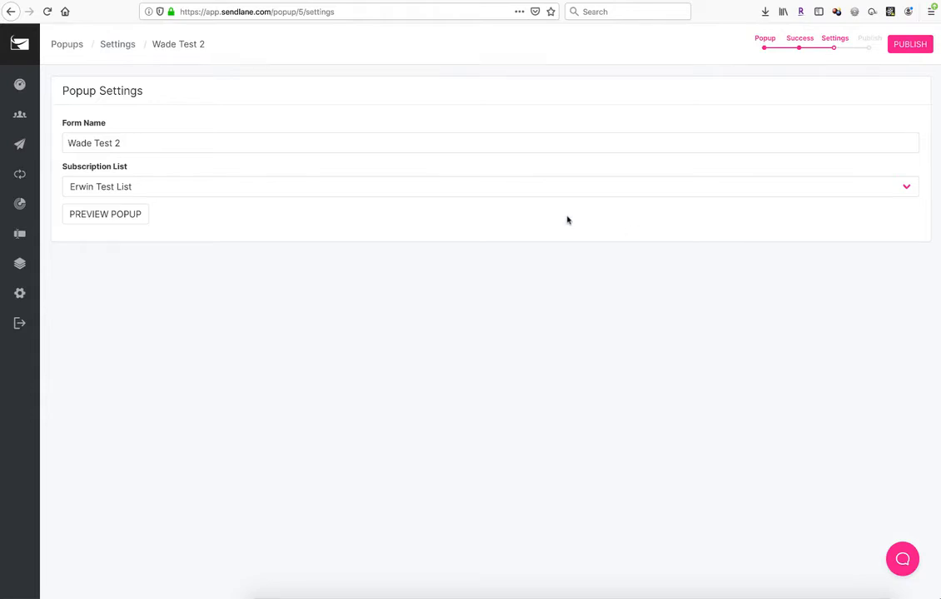
pyautogui.click(200, 189)
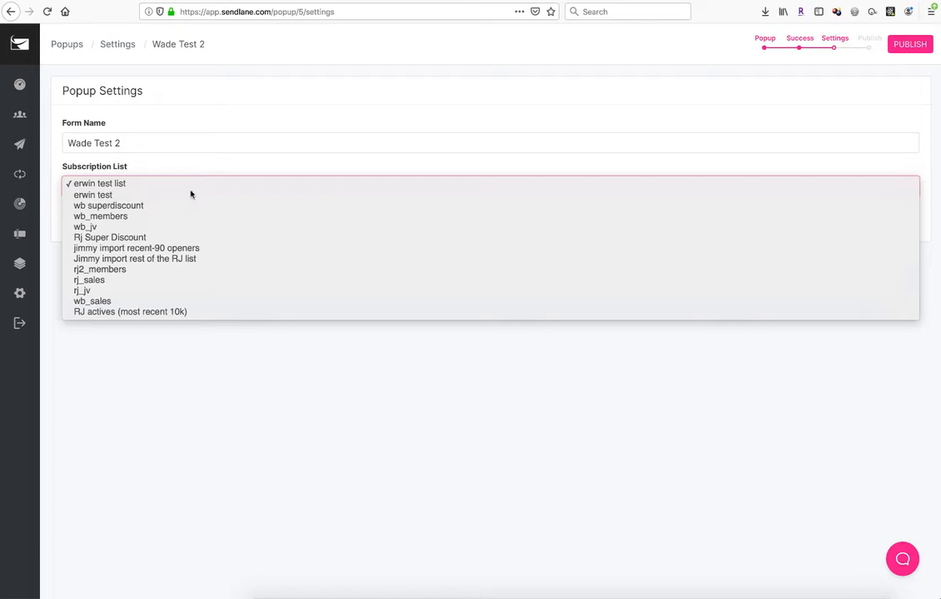
pyautogui.click(87, 281)
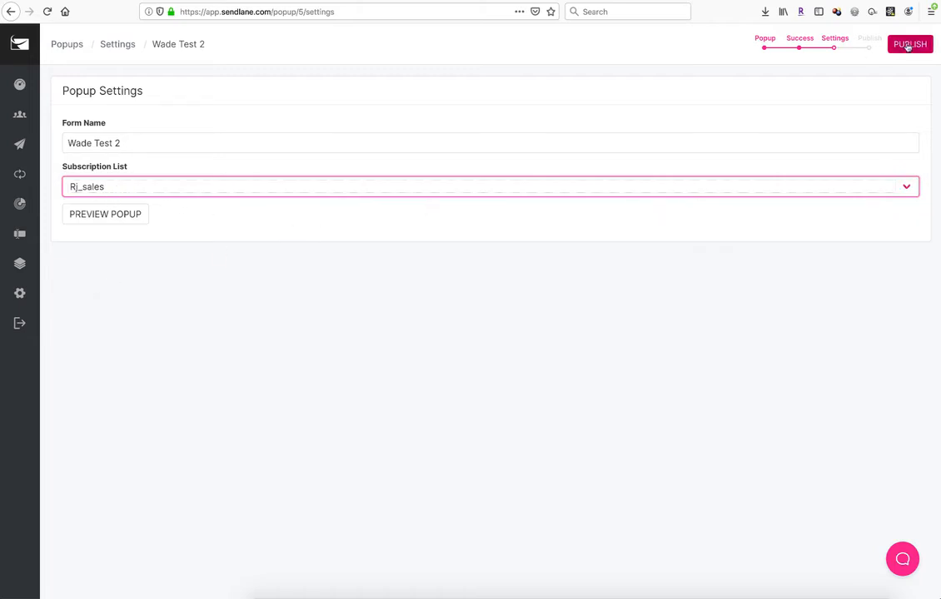
# Step: Publish the popup and select the embed code snippet
pyautogui.click(908, 45)
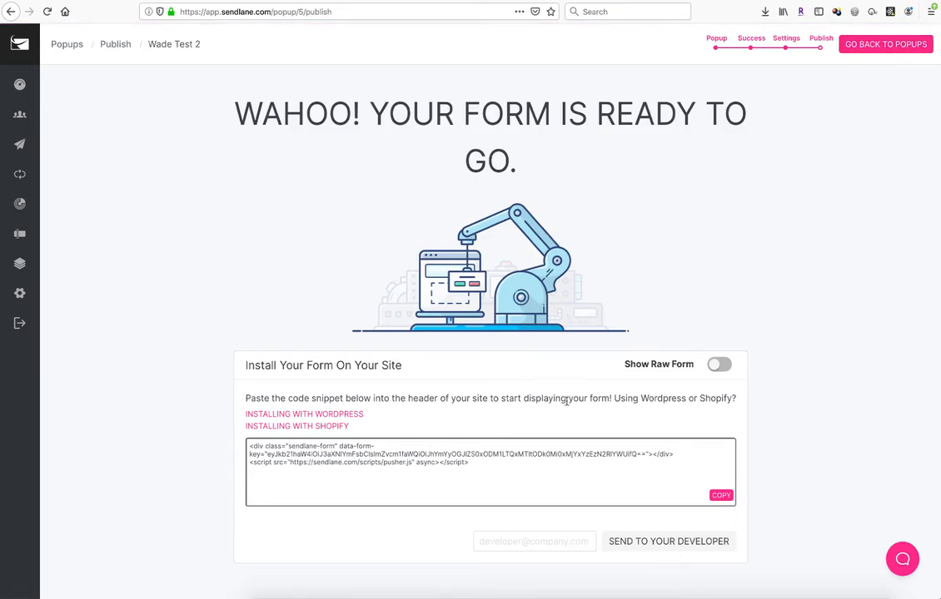
pyautogui.moveTo(476, 465); pyautogui.dragTo(248, 445)
pyautogui.click(480, 467)
# Step: Turn on Show Raw Form and copy the raw form HTML
pyautogui.moveTo(626, 365); pyautogui.dragTo(714, 368)
pyautogui.click(716, 365)
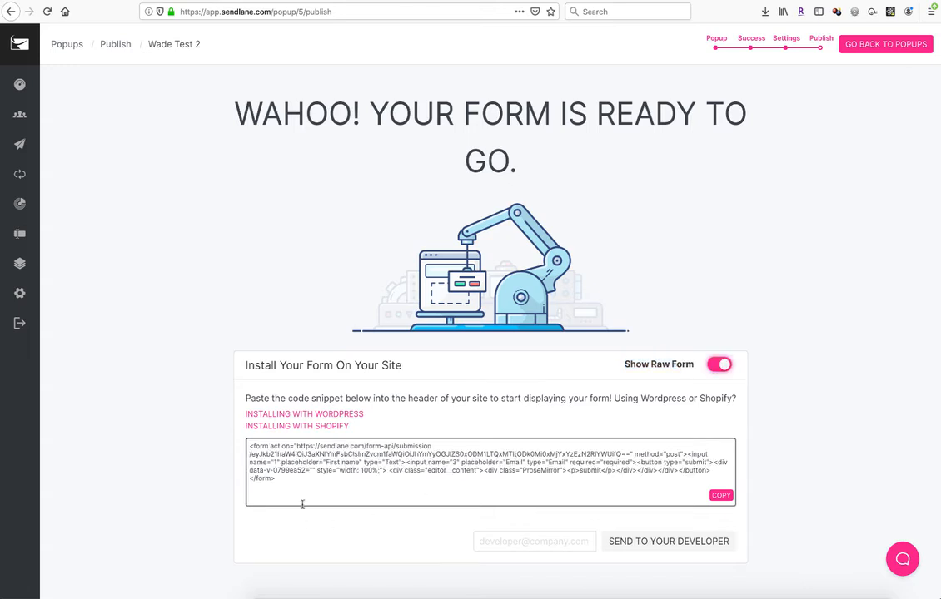
pyautogui.click(721, 495)
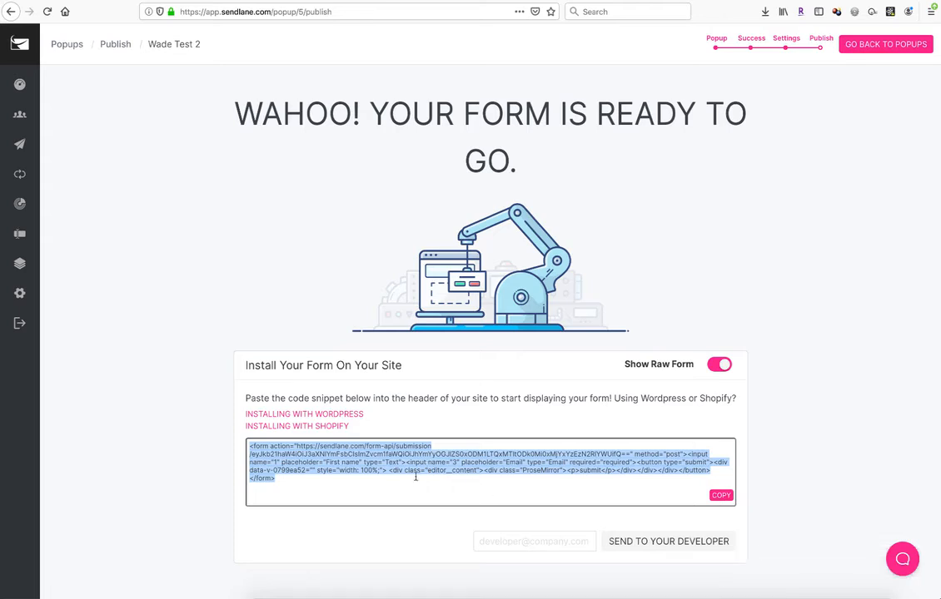
pyautogui.click(415, 481)
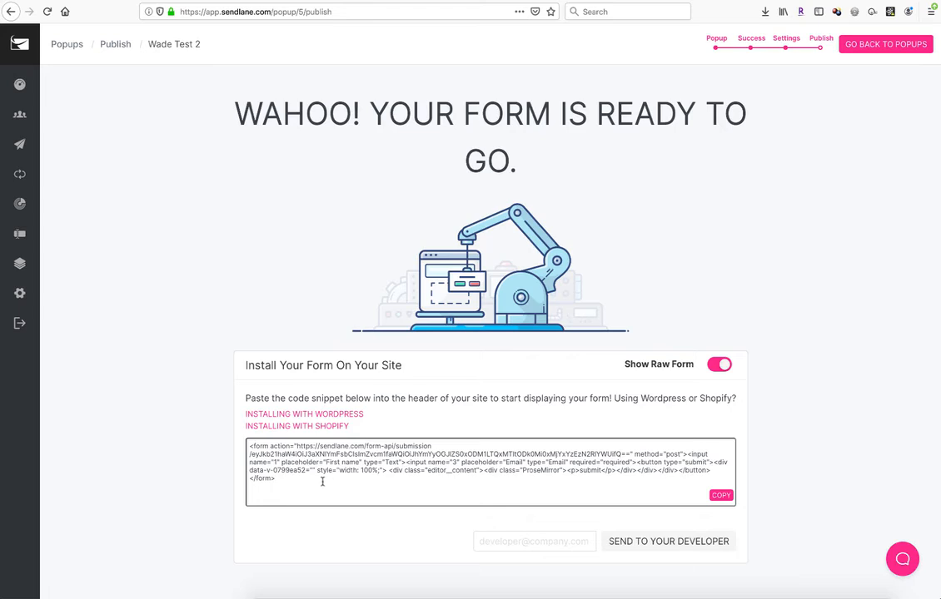
# Step: Select the entire raw form HTML in the embed code box
pyautogui.doubleClick(277, 447)
pyautogui.moveTo(297, 447); pyautogui.dragTo(628, 454)
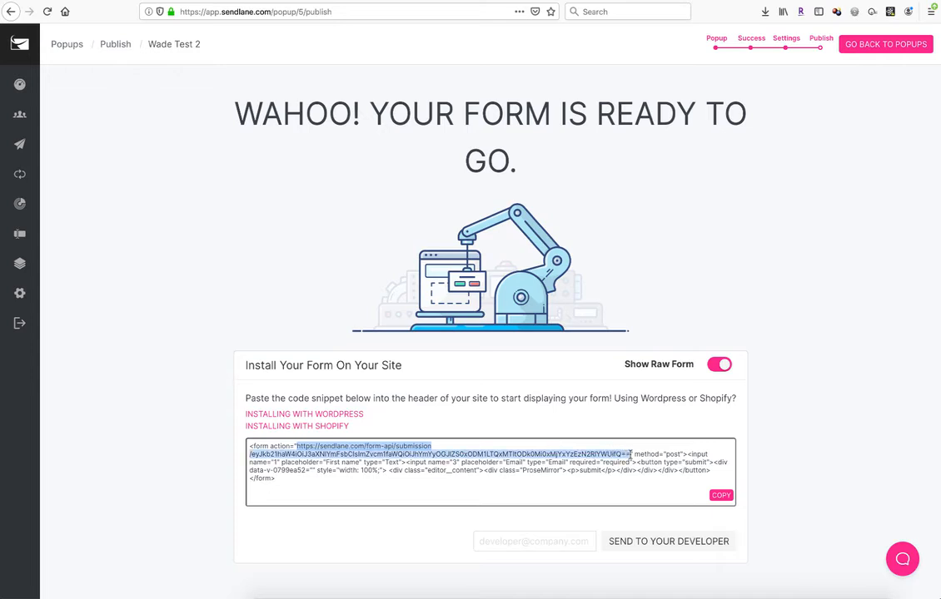
pyautogui.click(698, 455)
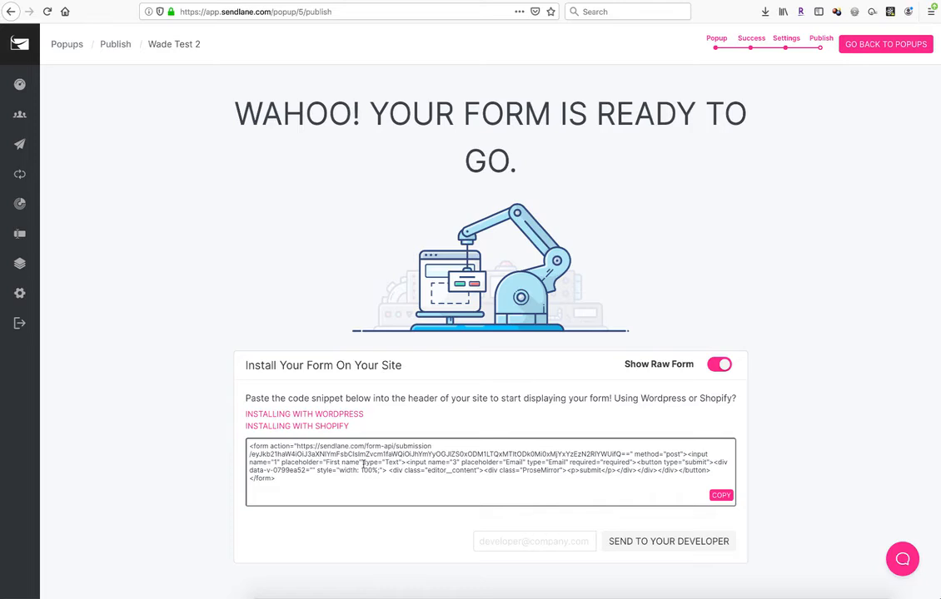
pyautogui.doubleClick(391, 462)
pyautogui.moveTo(279, 480); pyautogui.dragTo(245, 445)
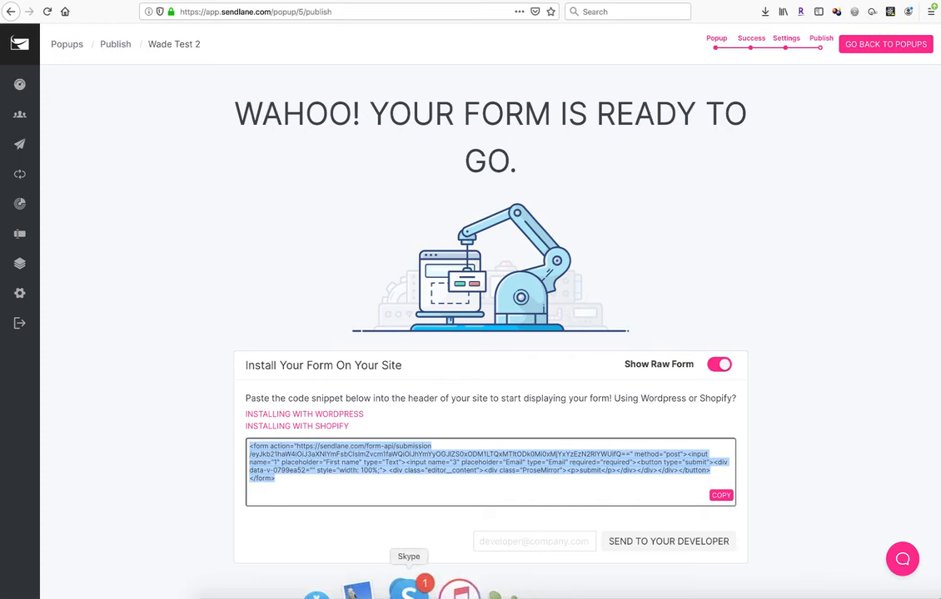
# Step: Switch to Skype and paste the raw form HTML into a contact's chat message box
pyautogui.click(430, 580)
pyautogui.moveTo(940, 0); pyautogui.dragTo(744, 55)
pyautogui.click(603, 416)
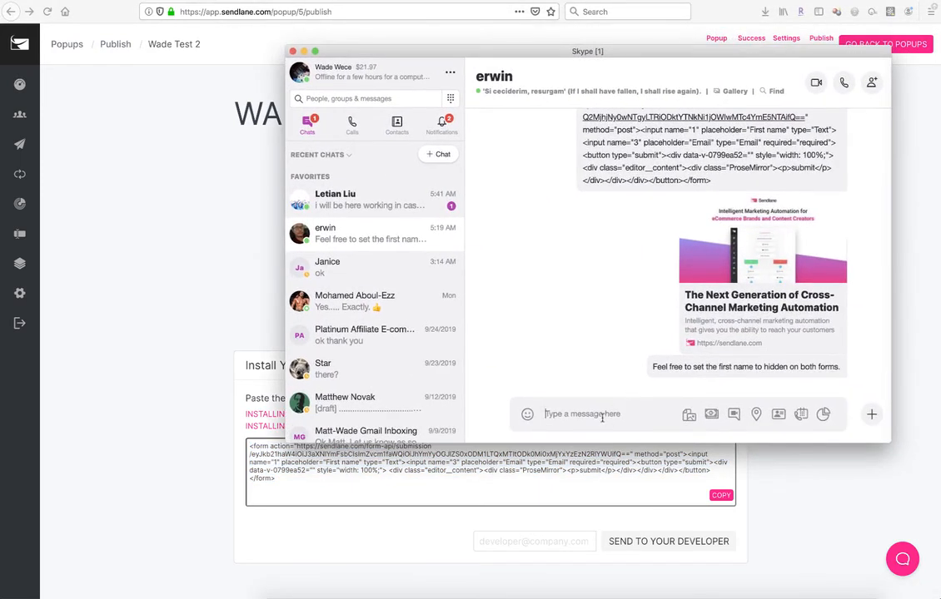
pyautogui.write('<form action="https://sendlane.com/form-api/submission/eyJkb21haW4iOiJ3aXNlYmFsbClsImZvcm1faWQiOiJhYmYyOGJlZS0xODM1LTQxMTItODk0Mi0xMjYxYzEzN2RlYWUifQ==" method="post"><input name="1" placeholder="First name" type="Text"><input name="3" placeholder="Email" type="Email" required="required"><button type="submit"><div data-v-0799ea52="" style="width: 100%;"> <div class="editor__content"><div class="ProseMirror"><p>submit</p></div></div></div></button></form>')
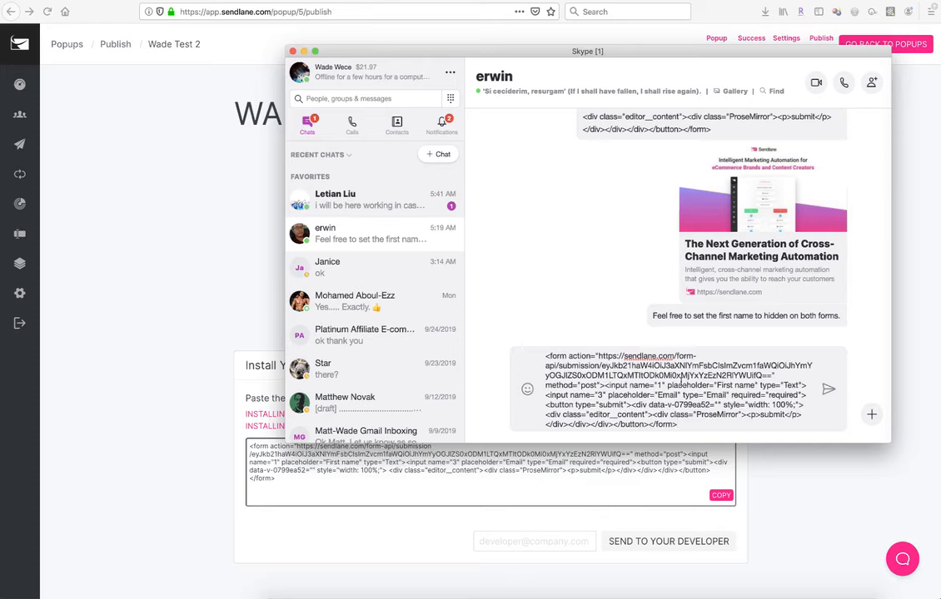
# Step: Break the pasted code onto separate lines so each input and the button start on their own line
pyautogui.click(606, 386)
pyautogui.hotkey('shift', 'Return')
pyautogui.hotkey('shift', 'Return')
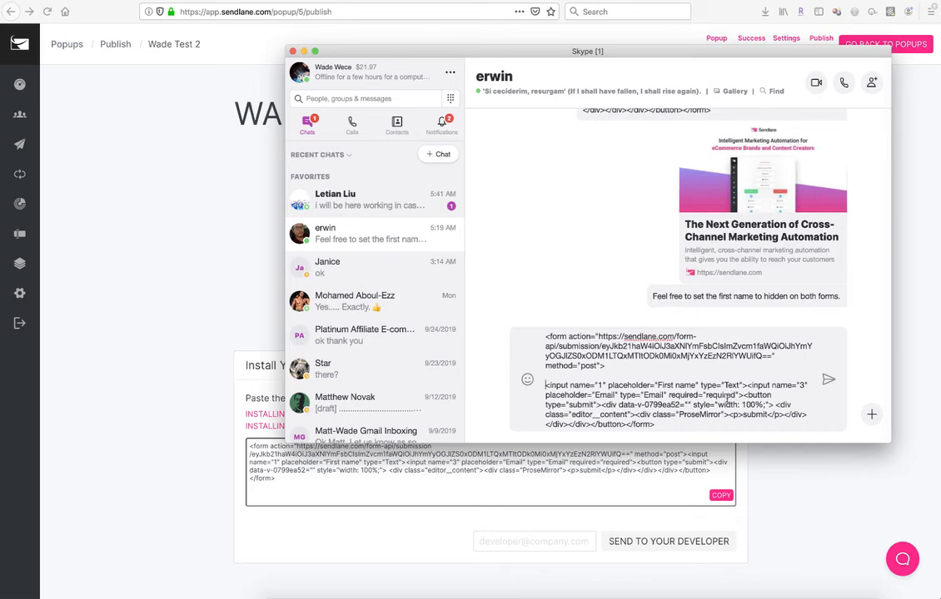
pyautogui.click(746, 394)
pyautogui.hotkey('shift', 'Return')
pyautogui.hotkey('shift', 'Return')
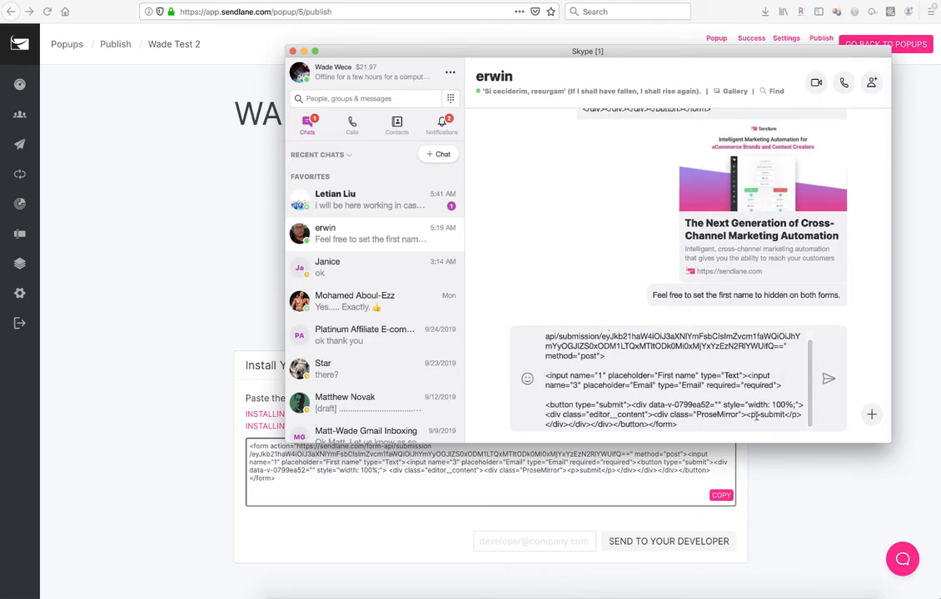
# Step: Set the first name input's type to Hidden and move the email input onto its own line
pyautogui.doubleClick(731, 375)
pyautogui.write('Hidden')
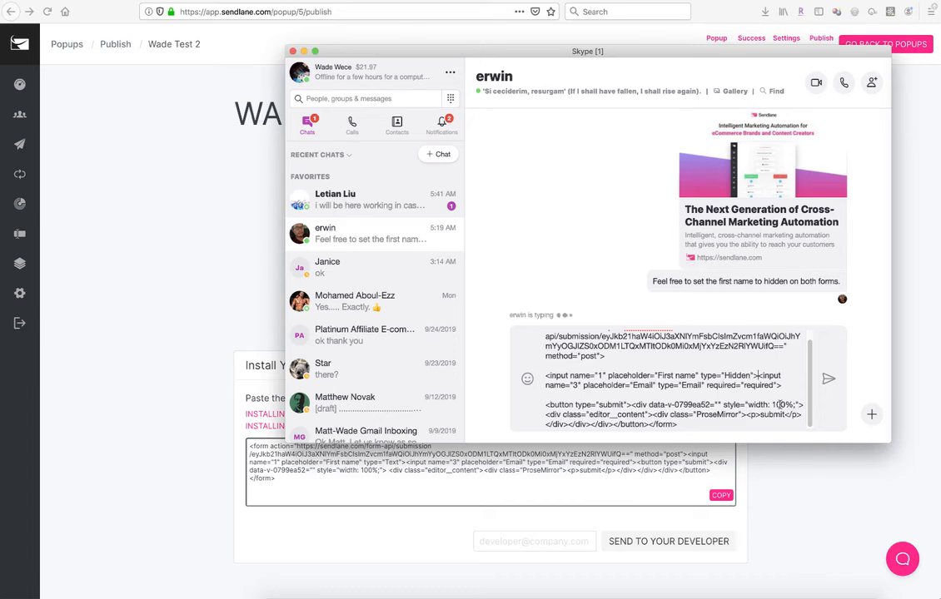
pyautogui.hotkey('shift', 'Return')
pyautogui.hotkey('shift', 'Return')
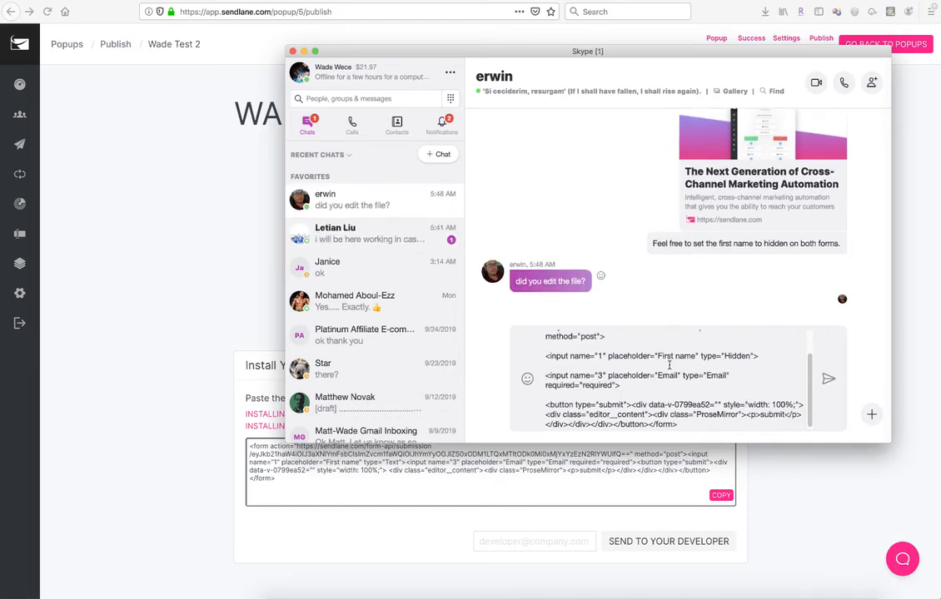
# Step: Add value="Friend" to the hidden first name input
pyautogui.doubleClick(734, 355)
pyautogui.click(754, 356)
pyautogui.write('value="Friend"')
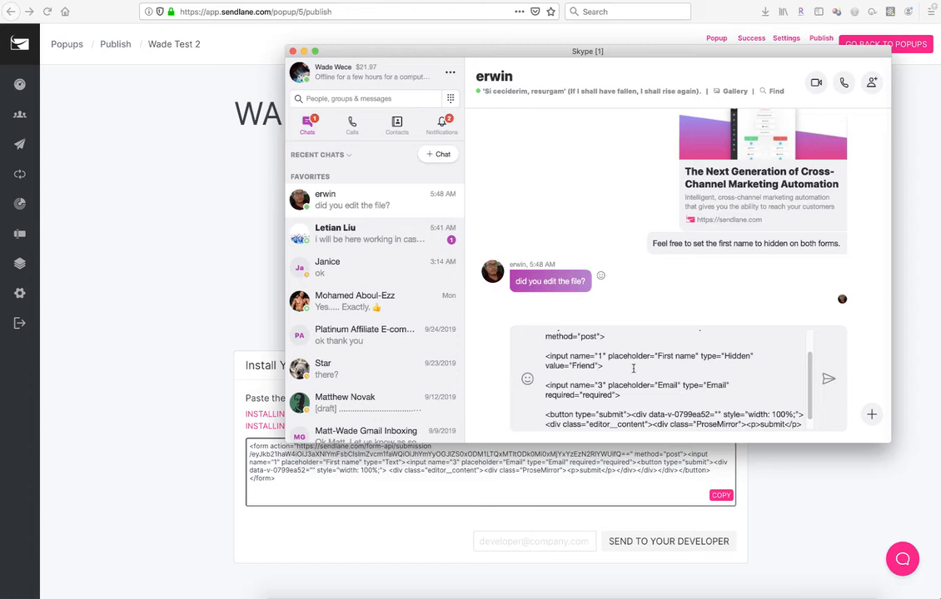
# Step: Try renaming the first name input's name to first_name, then undo the change
pyautogui.doubleClick(576, 356)
pyautogui.doubleClick(598, 357)
pyautogui.write('firstn')
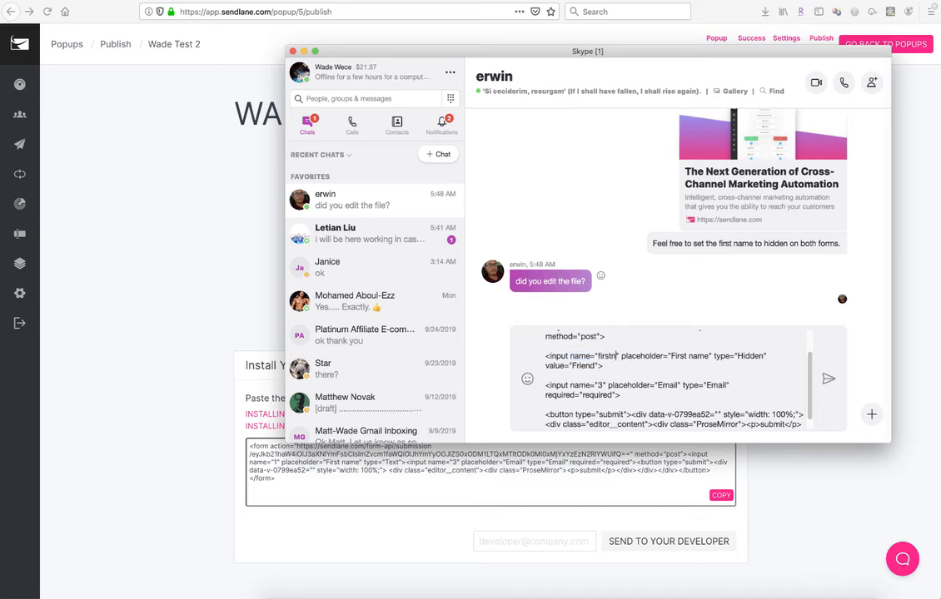
pyautogui.press('BackSpace')
pyautogui.write('_name')
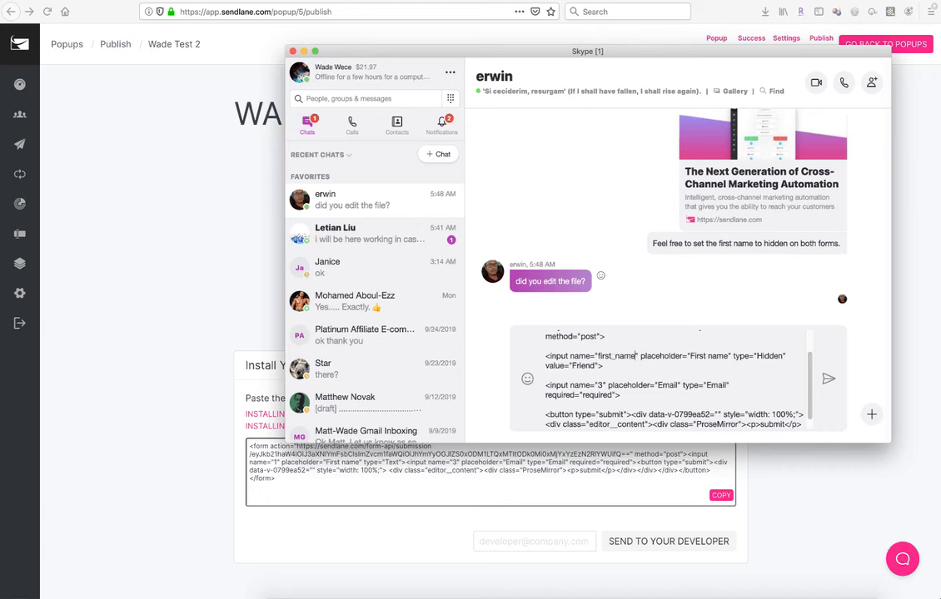
pyautogui.hotkey('ctrl', 'z')
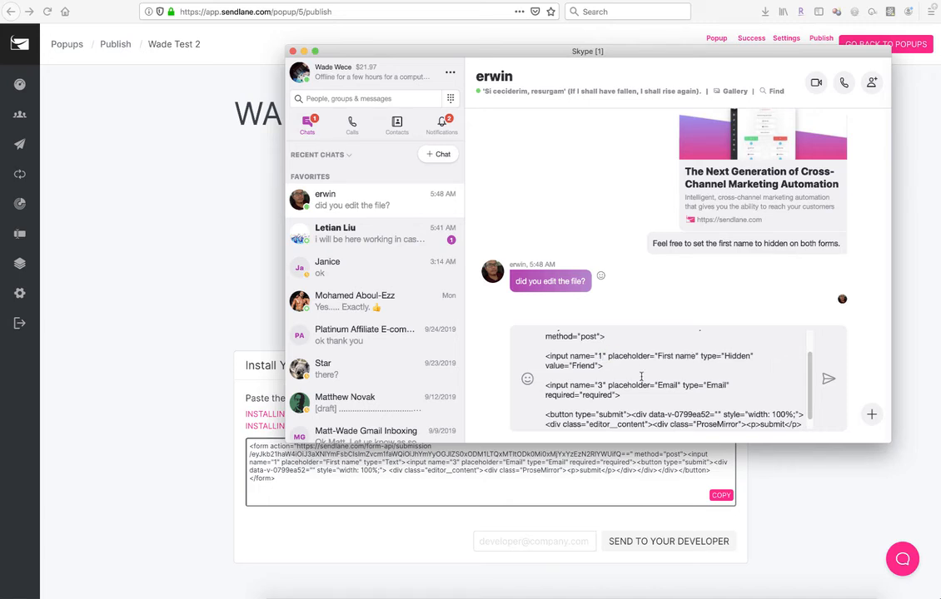
# Step: Try adding an id="blah" attribute to the email input, then remove it
pyautogui.doubleClick(583, 385)
pyautogui.scroll(-2, 646, 407)
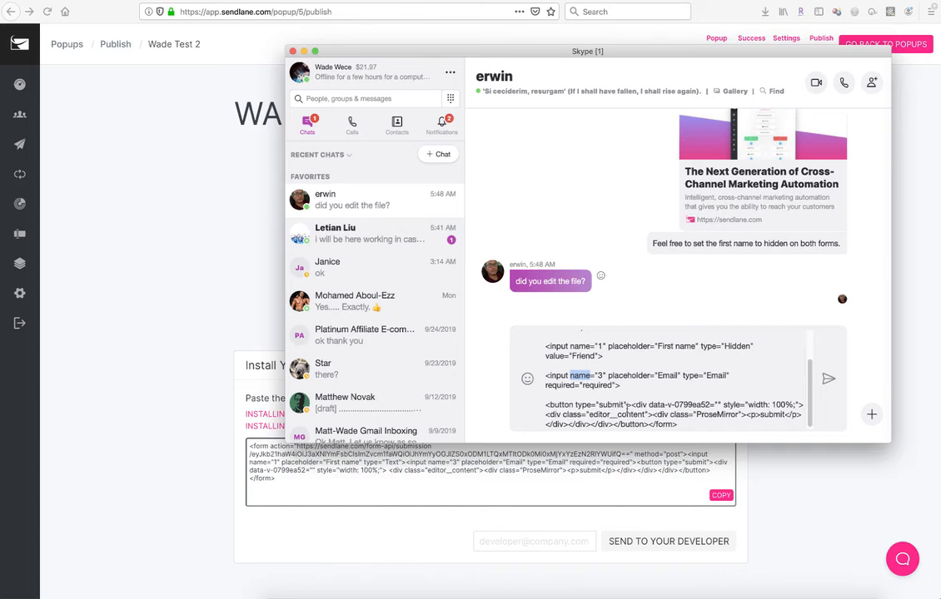
pyautogui.click(681, 376)
pyautogui.write('id=')
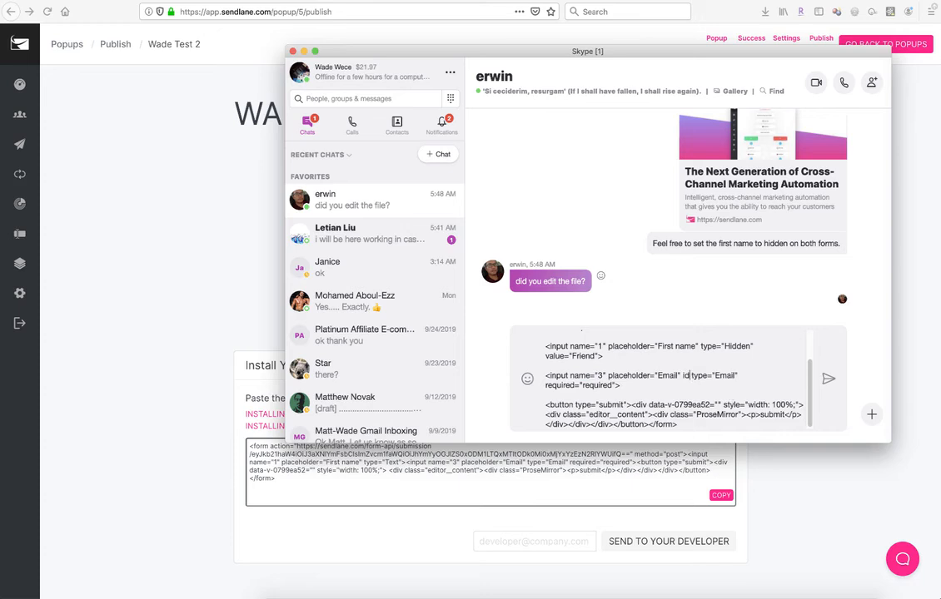
pyautogui.write('"blah')
pyautogui.write('"')
pyautogui.press('BackSpace')
pyautogui.press('BackSpace')
pyautogui.press('BackSpace')
pyautogui.press('BackSpace')
pyautogui.press('BackSpace')
pyautogui.press('BackSpace')
pyautogui.press('BackSpace')
pyautogui.press('BackSpace')
pyautogui.press('BackSpace')
pyautogui.press('BackSpace')
pyautogui.doubleClick(585, 375)
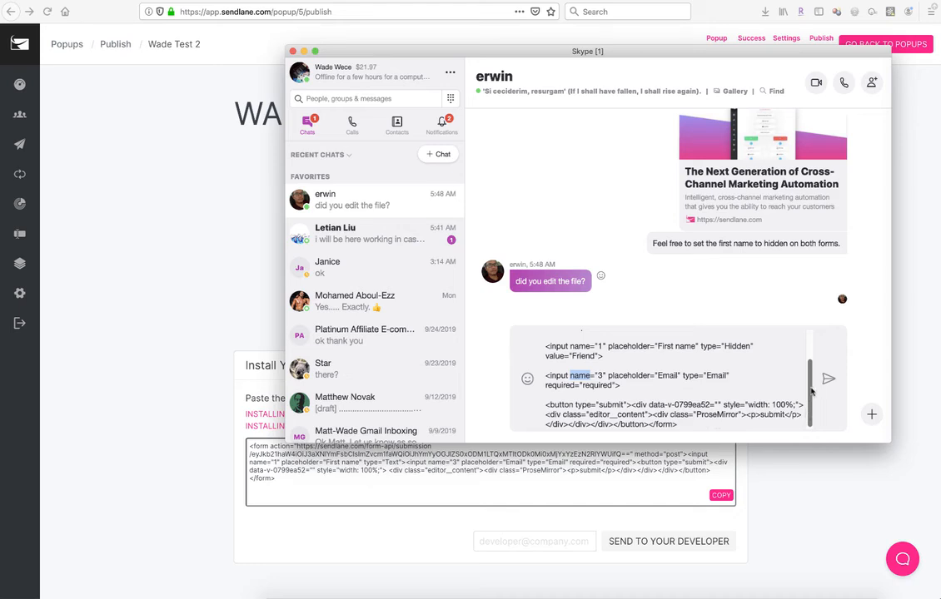
# Step: Select all the edited form code in the message box and cut it
pyautogui.moveTo(807, 414); pyautogui.dragTo(806, 358)
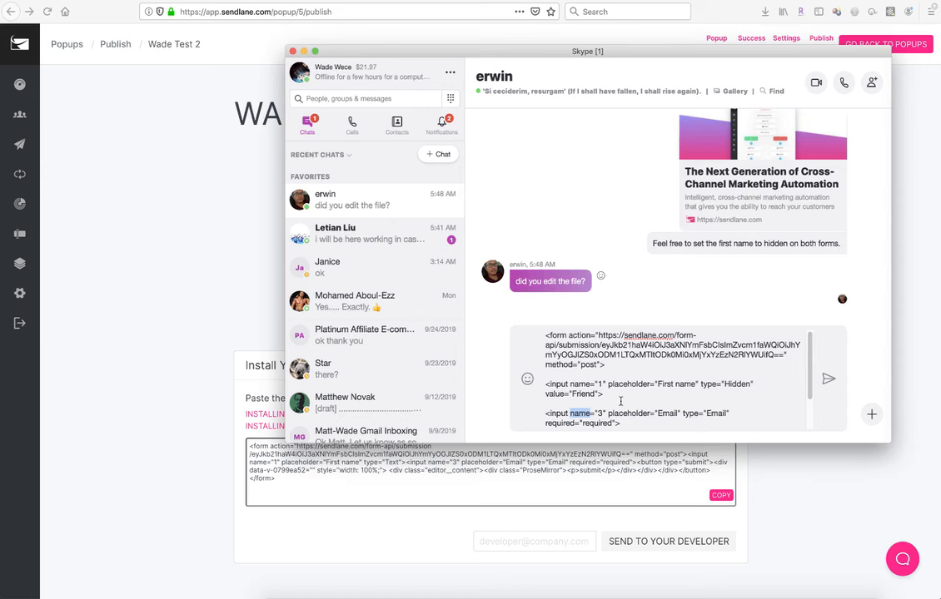
pyautogui.scroll(-2, 741, 408)
pyautogui.moveTo(682, 370); pyautogui.dragTo(495, 321)
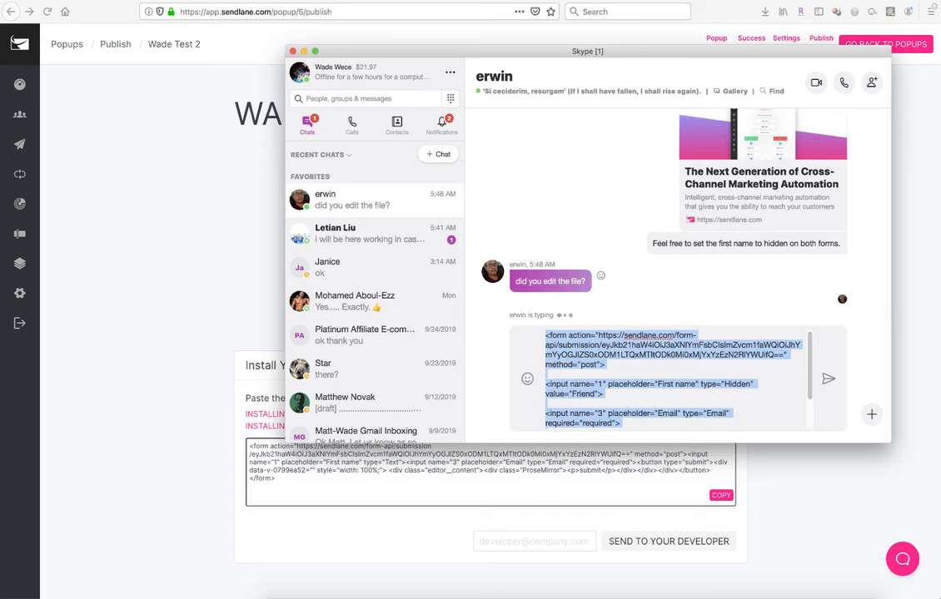
pyautogui.hotkey('ctrl', 'x')
pyautogui.moveTo(596, 52); pyautogui.dragTo(837, 0)
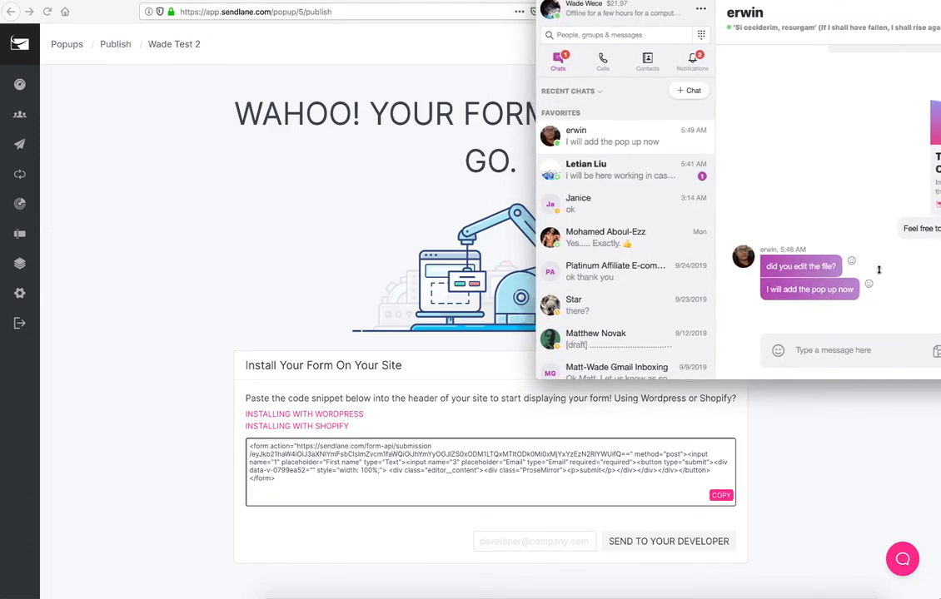
pyautogui.click(823, 454)
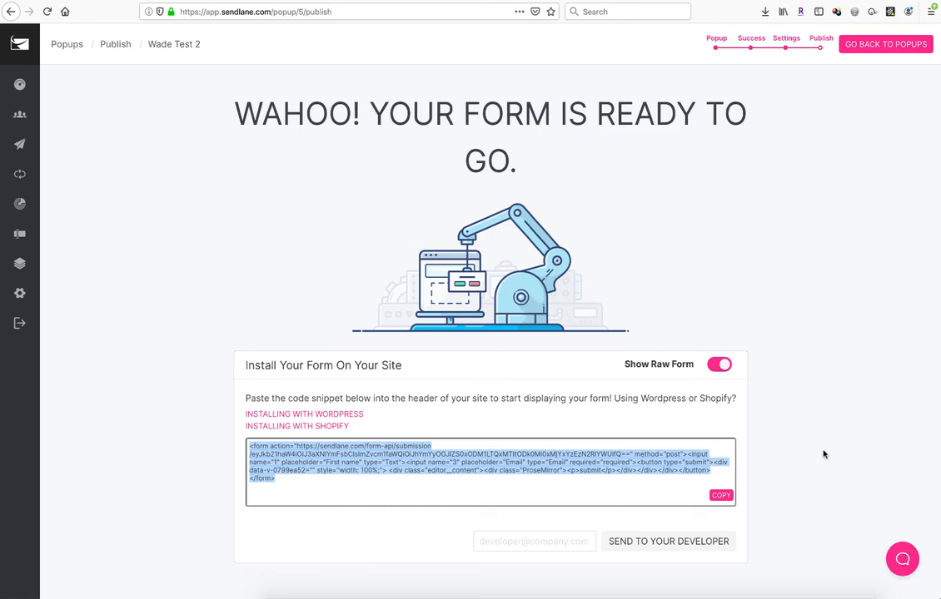
# Step: Open another contact's chat and scroll back through earlier messages to locate the Money Looper landing page URL
pyautogui.press('super+Tab')
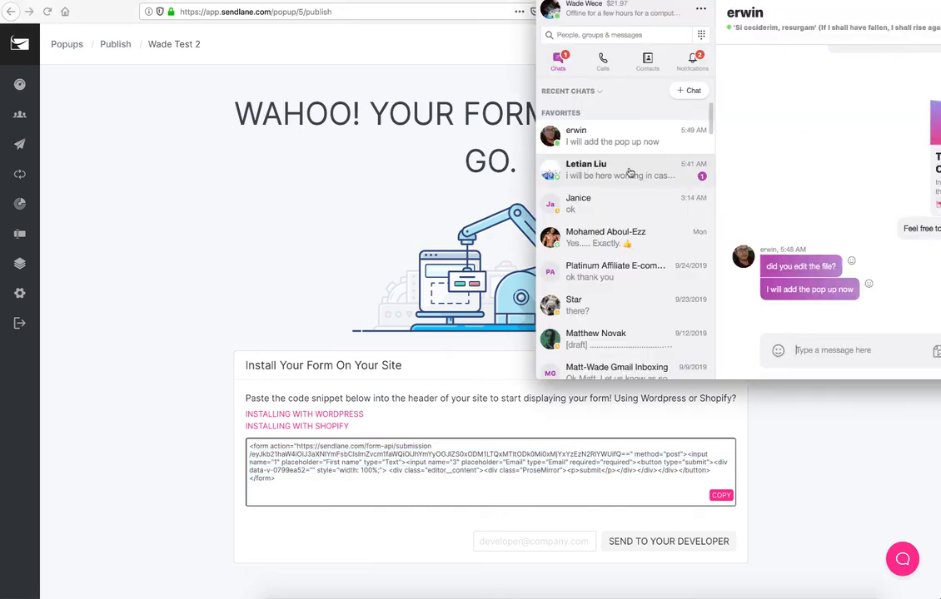
pyautogui.click(630, 172)
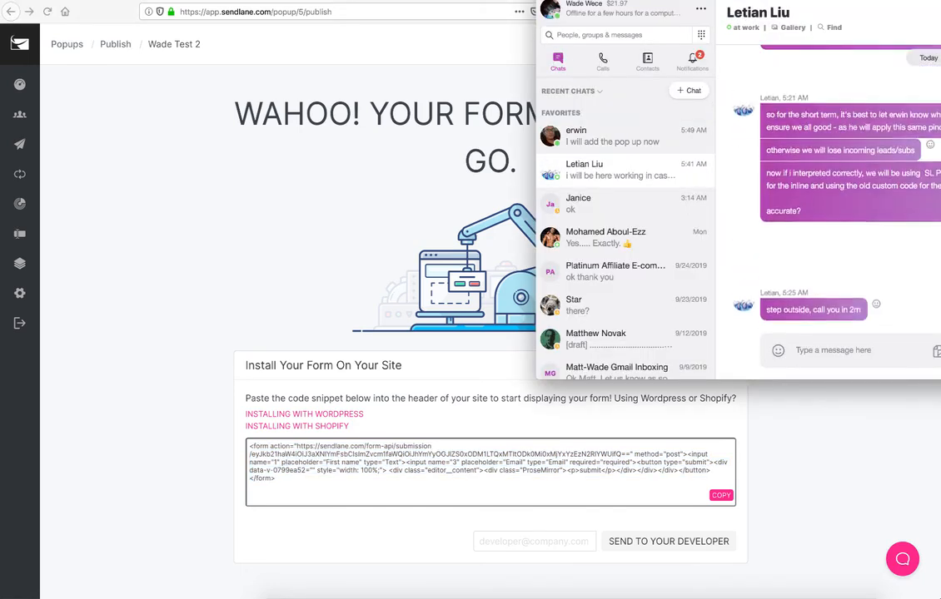
pyautogui.scroll(5, 849, 192)
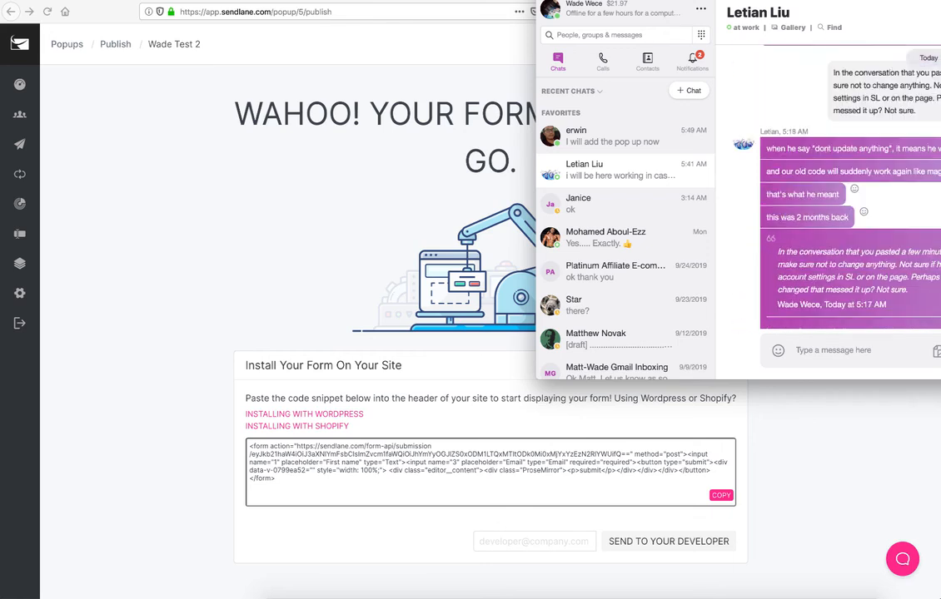
pyautogui.scroll(6, 849, 191)
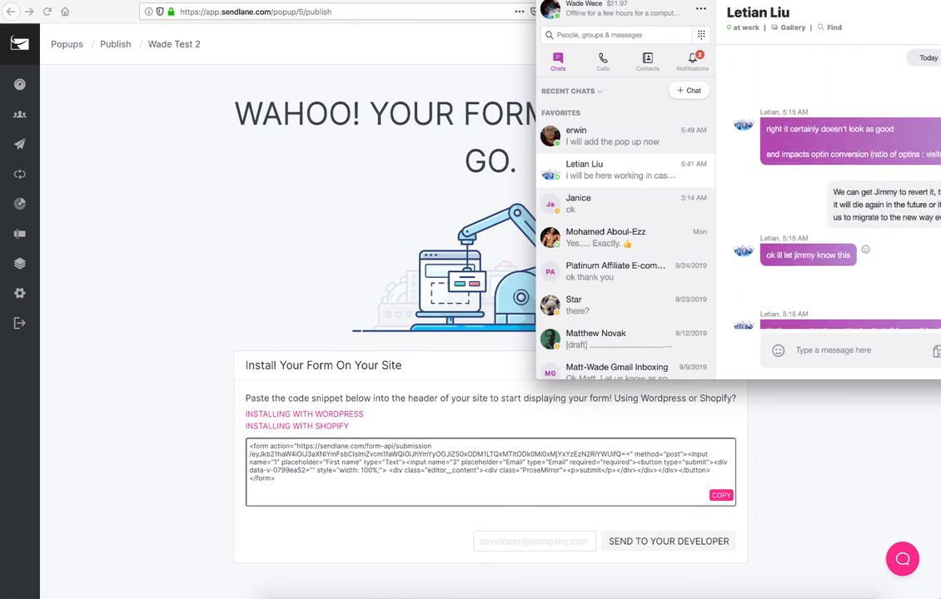
pyautogui.scroll(6, 833, 191)
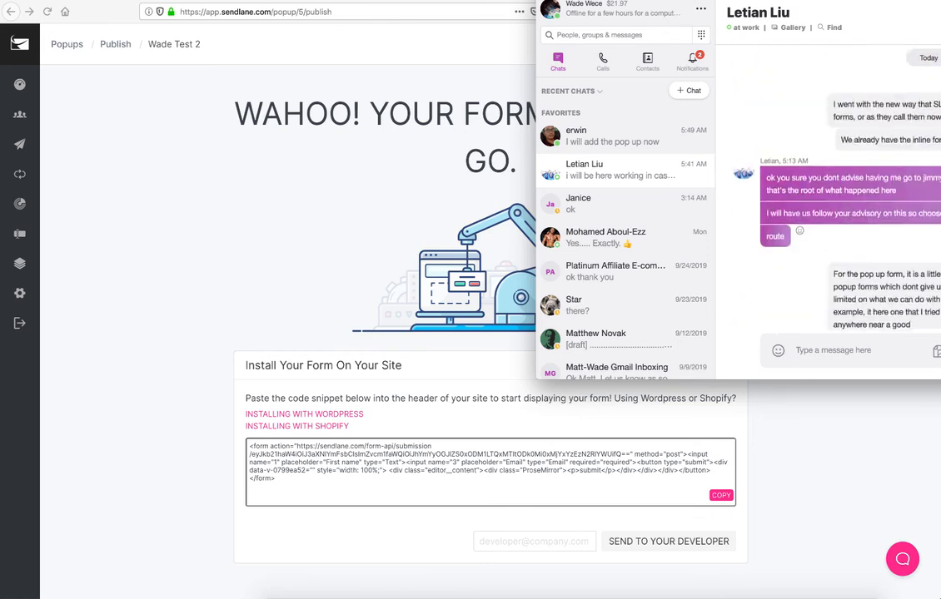
pyautogui.scroll(4, 832, 192)
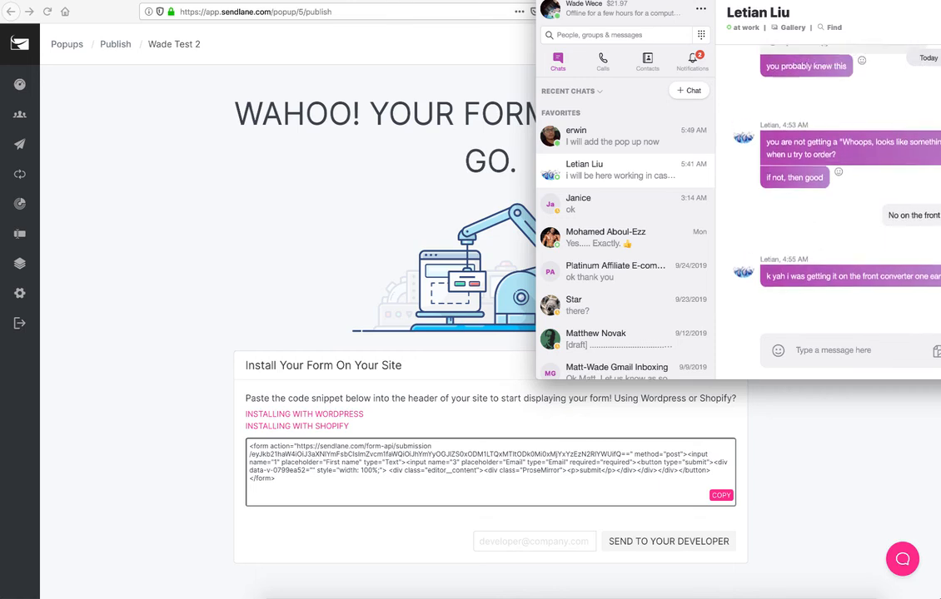
pyautogui.moveTo(940, 0); pyautogui.dragTo(804, 39)
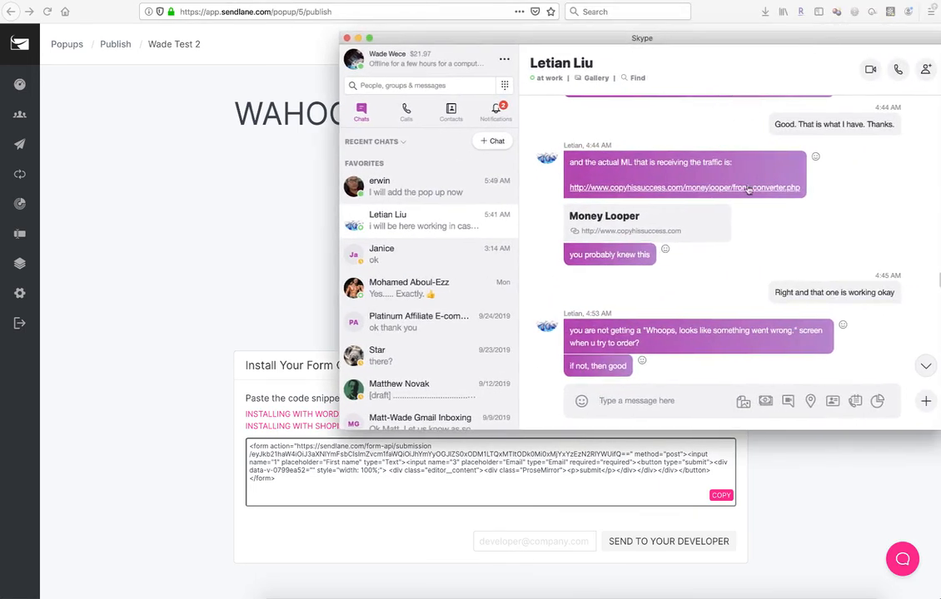
pyautogui.tripleClick(573, 163)
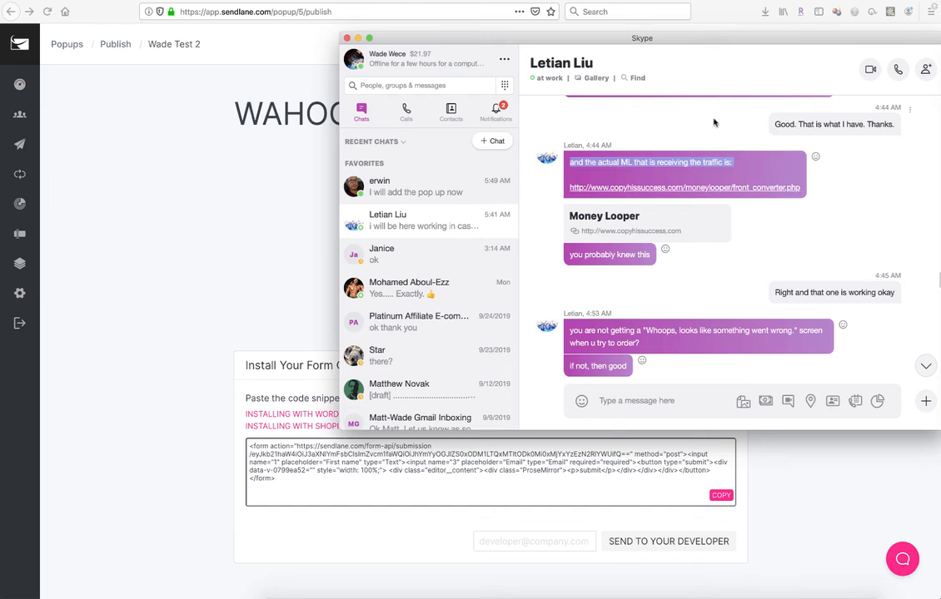
pyautogui.click(685, 164)
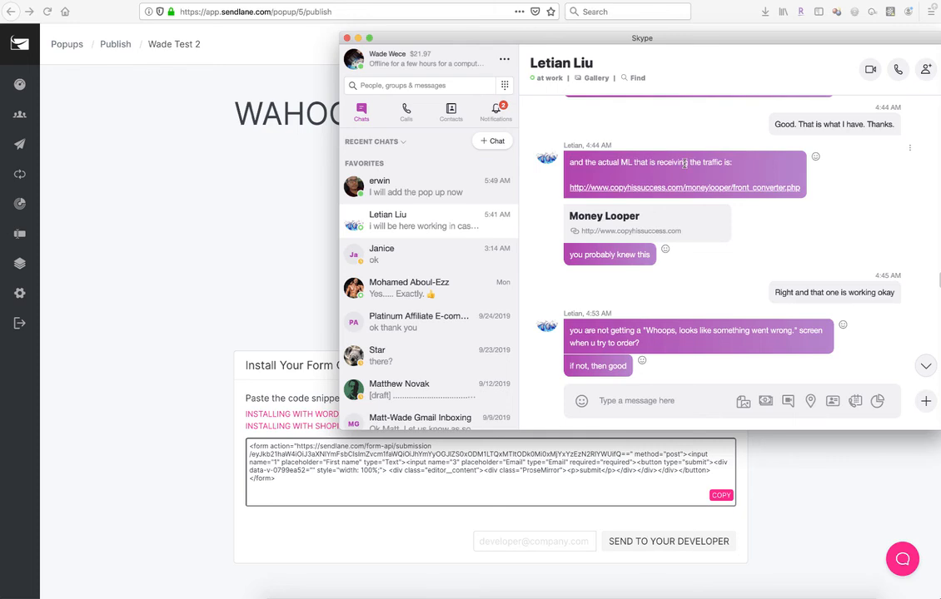
pyautogui.moveTo(718, 41)
pyautogui.mouseDown()
pyautogui.moveTo(732, 35)
pyautogui.moveTo(716, 42)
pyautogui.mouseUp()
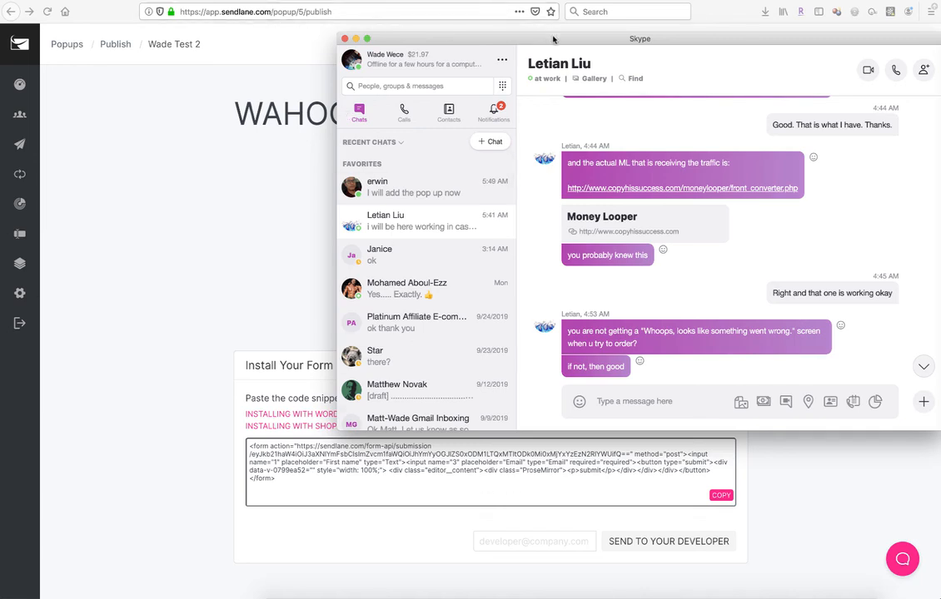
pyautogui.moveTo(553, 40); pyautogui.dragTo(753, 0)
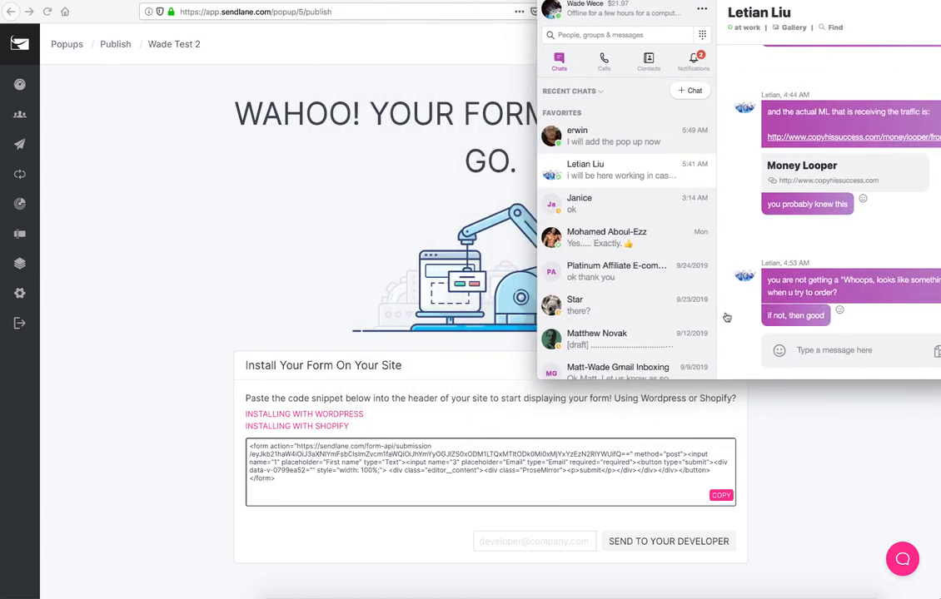
# Step: Return to the Popups list in Sendlane
pyautogui.click(213, 290)
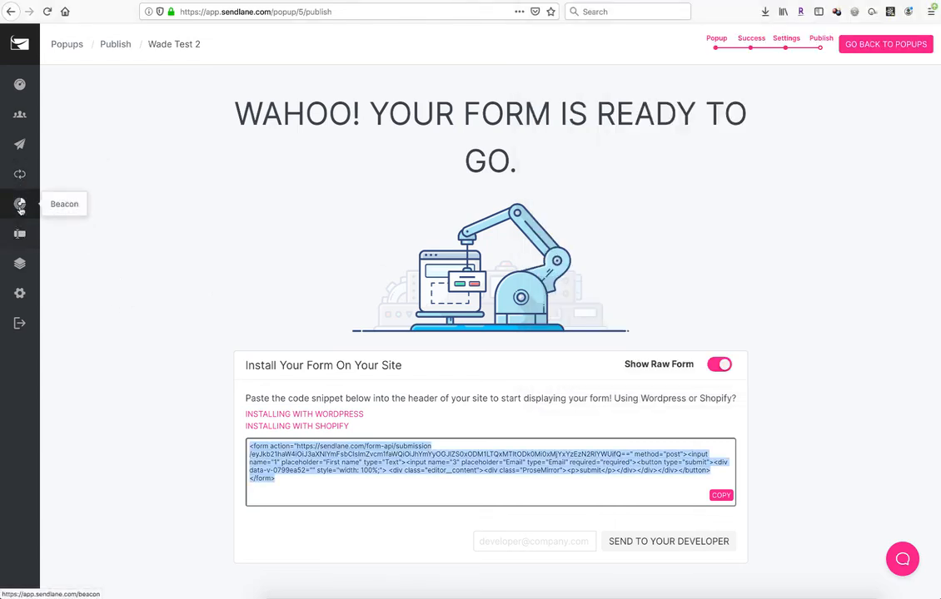
pyautogui.click(20, 237)
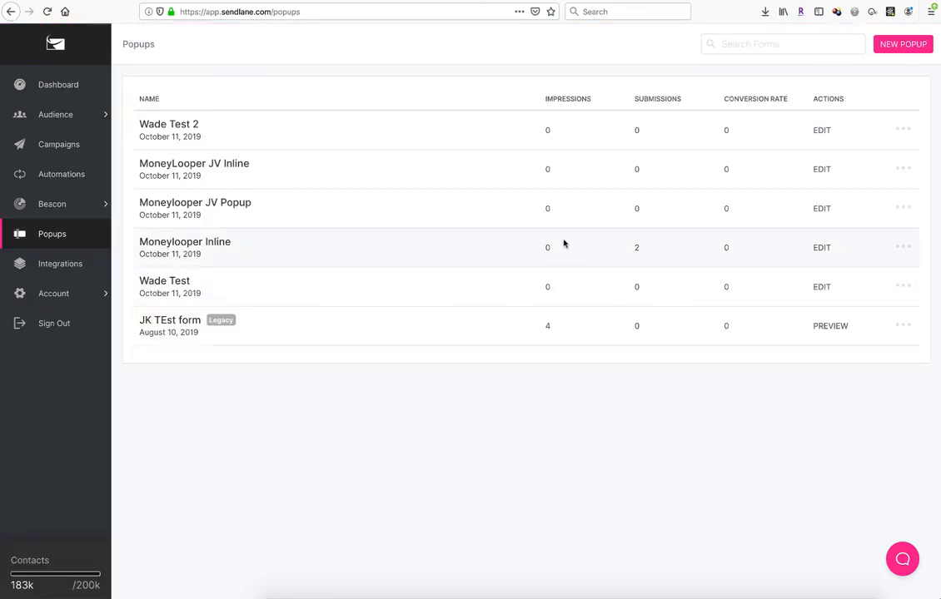
pyautogui.moveTo(940, 1); pyautogui.dragTo(839, 63)
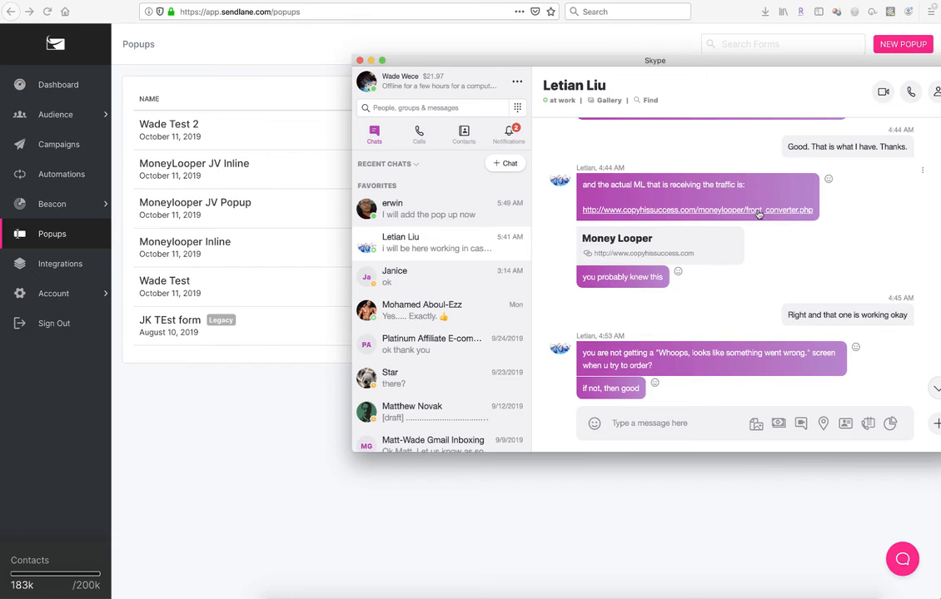
pyautogui.moveTo(756, 69); pyautogui.dragTo(940, 1)
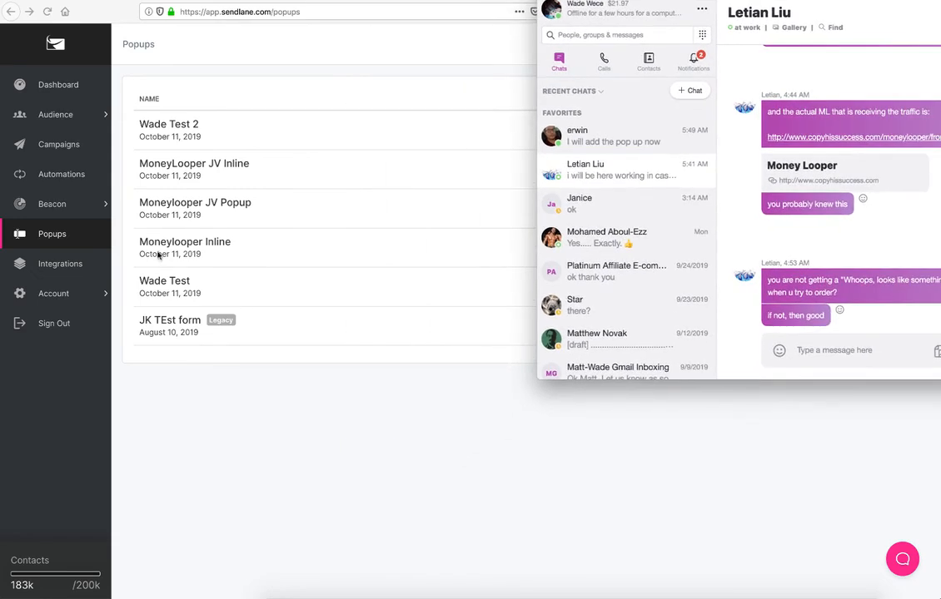
# Step: Open the Moneylooper Inline form's install code, switch on Show Raw Form, and select the raw HTML
pyautogui.click(255, 253)
pyautogui.moveTo(234, 248); pyautogui.dragTo(136, 242)
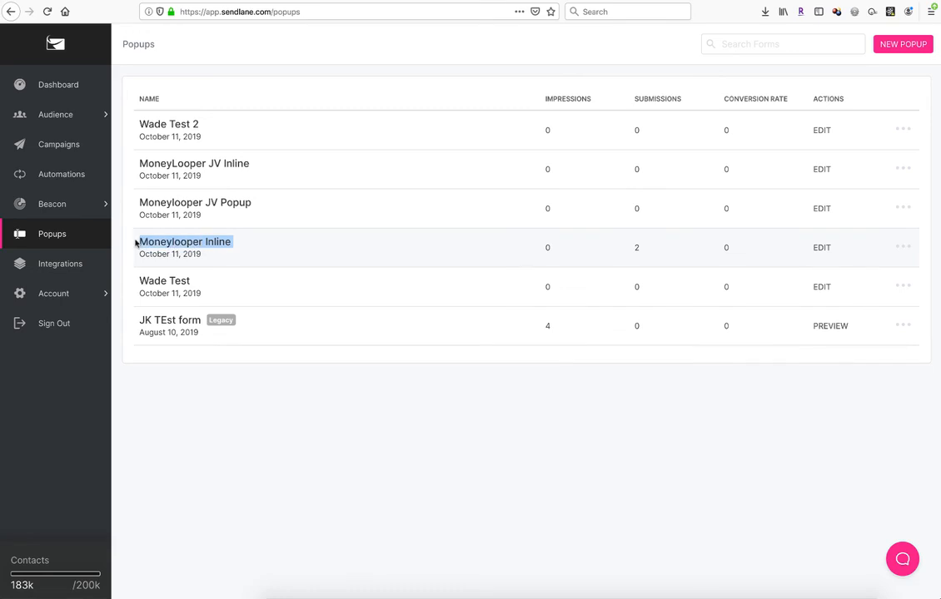
pyautogui.click(787, 247)
pyautogui.click(904, 247)
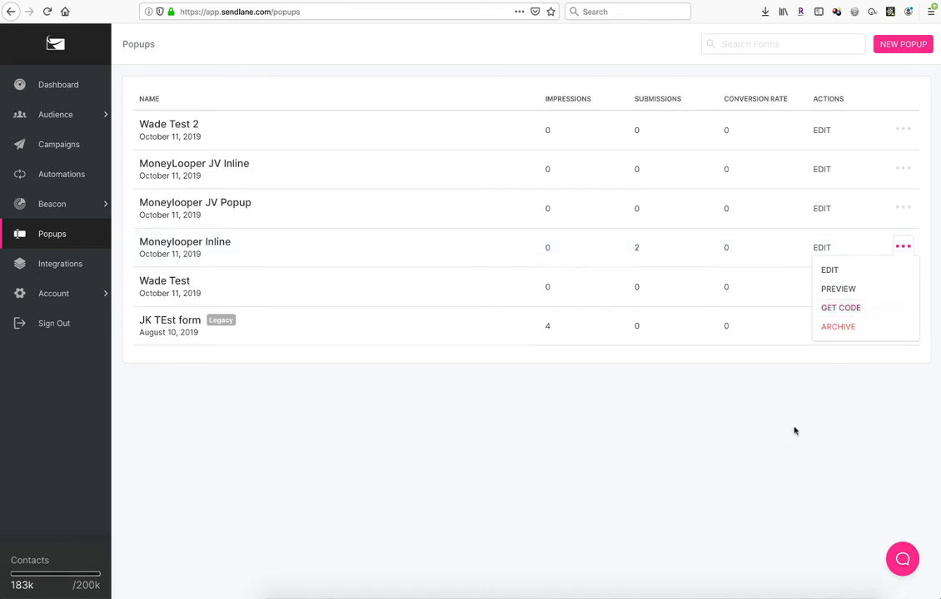
pyautogui.click(847, 308)
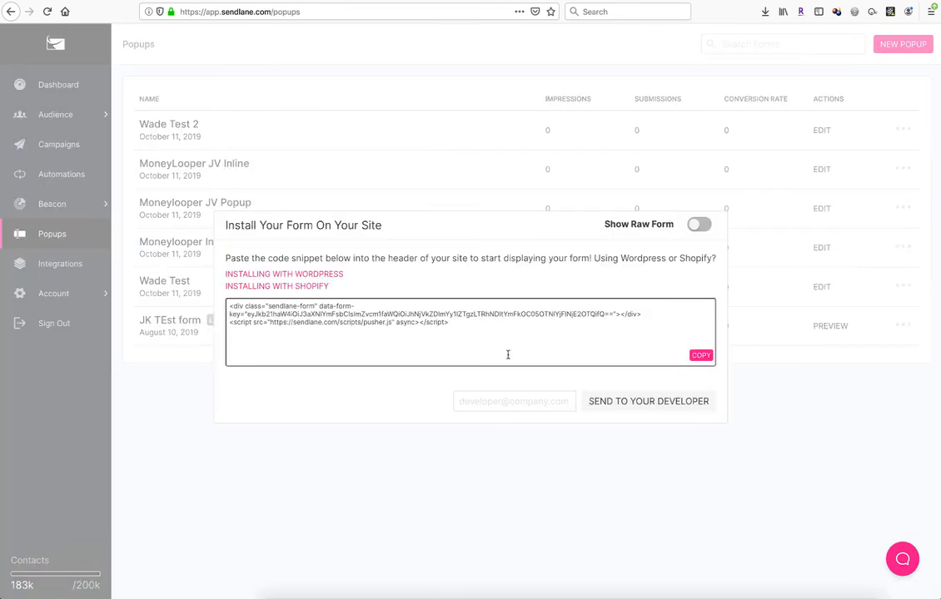
pyautogui.click(693, 224)
pyautogui.moveTo(695, 330); pyautogui.dragTo(229, 306)
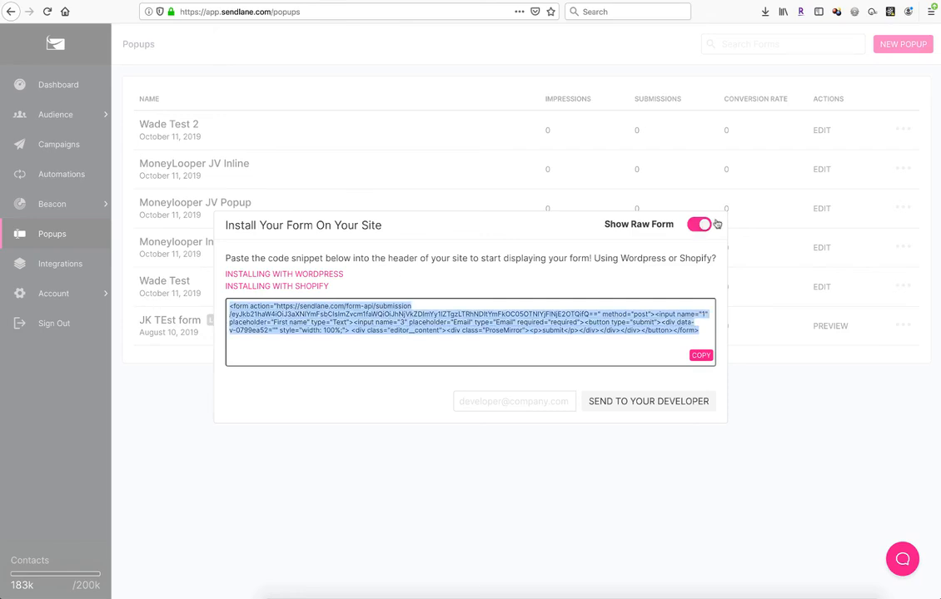
pyautogui.click(765, 413)
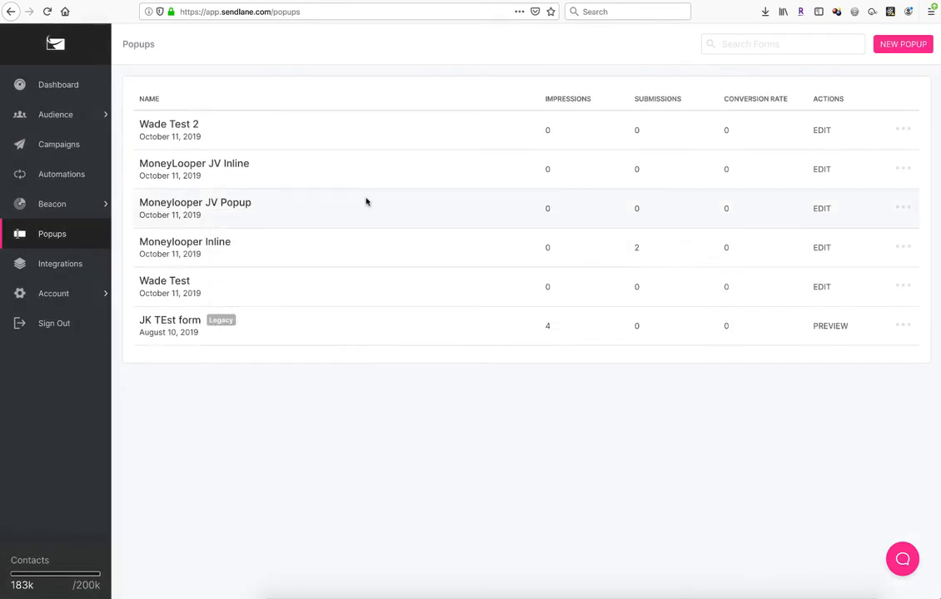
# Step: Select the MoneyLooper JV Inline form's name and open its actions menu
pyautogui.moveTo(257, 161); pyautogui.dragTo(139, 162)
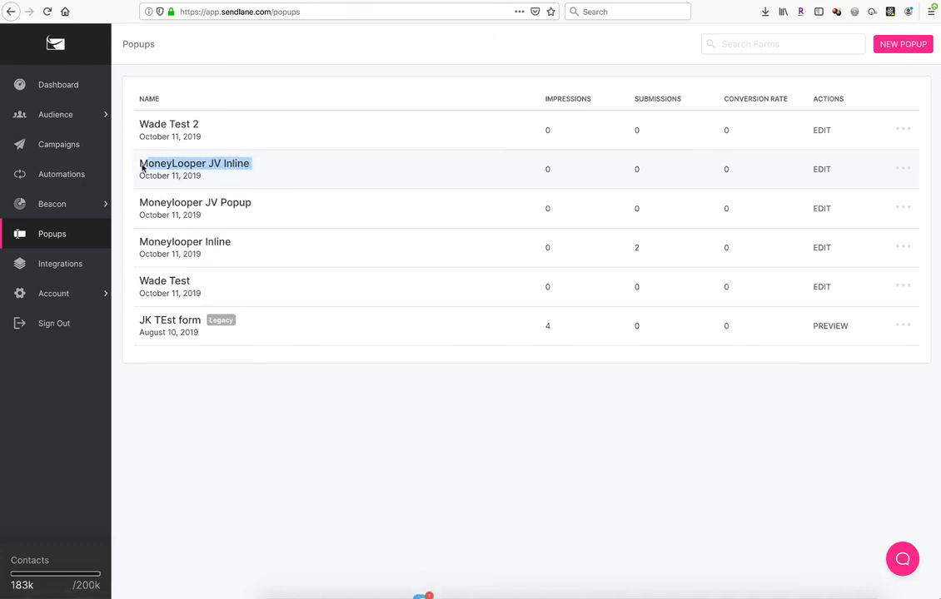
pyautogui.click(429, 386)
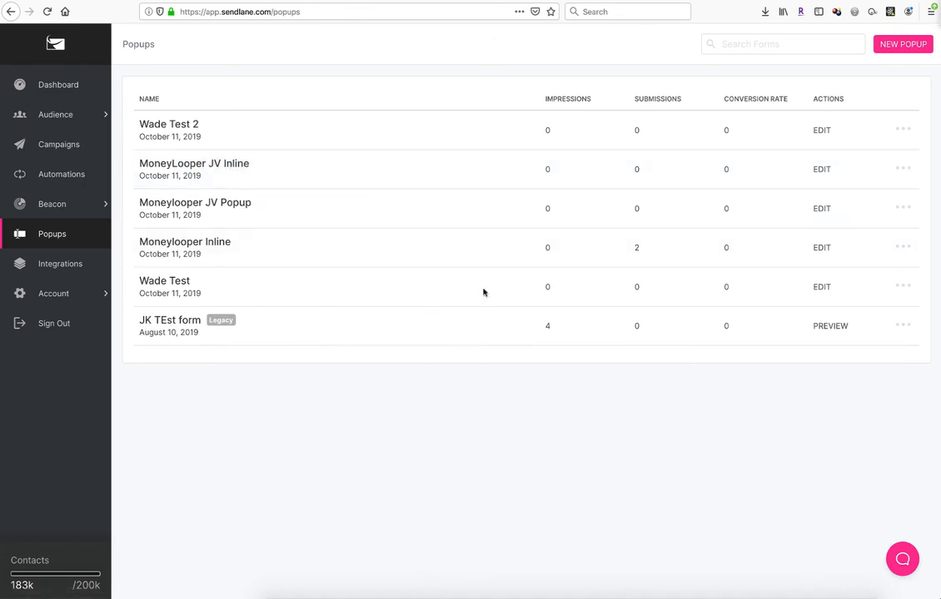
pyautogui.click(899, 169)
pyautogui.click(510, 380)
pyautogui.press('super+Tab')
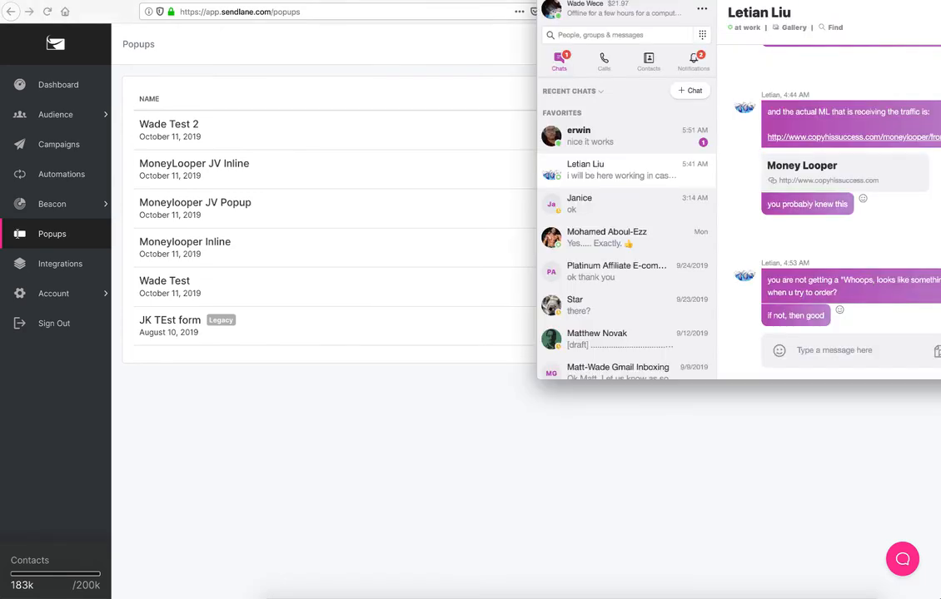
pyautogui.click(839, 454)
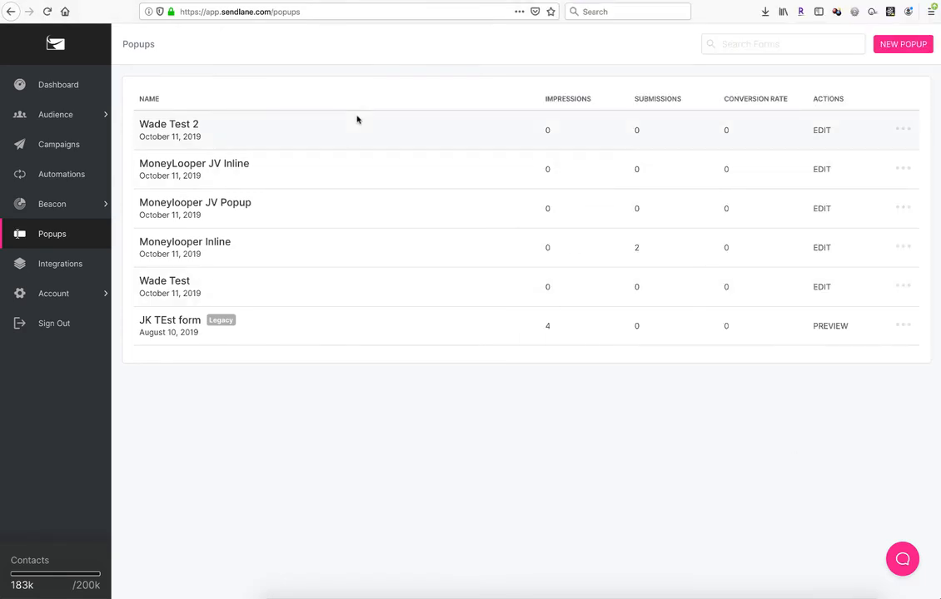